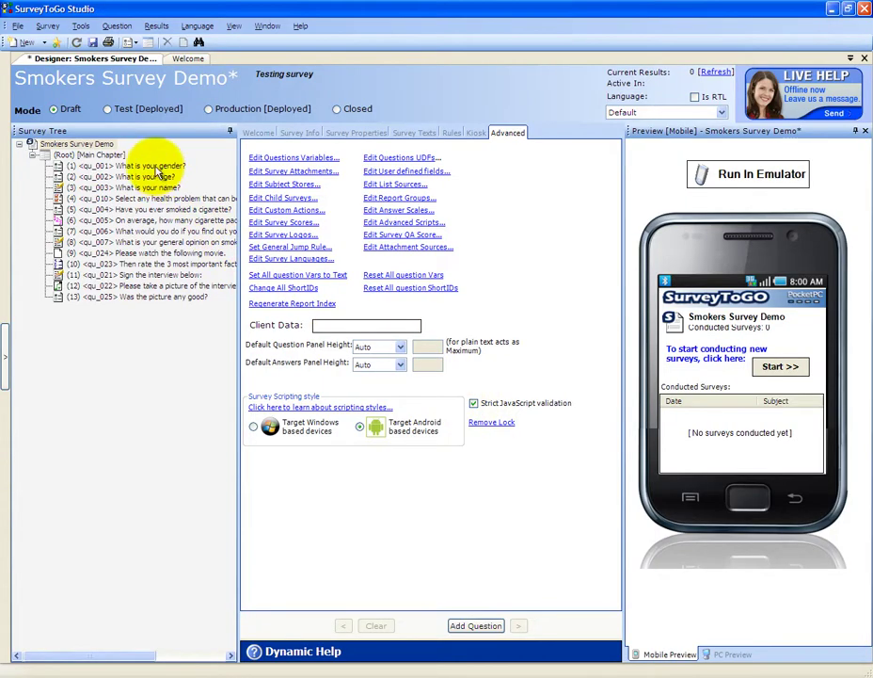
Display the Smokers Survey Demo's root Main Chapter, previewing its welcome text.
{"action": "left_click", "coordinate": [156, 168]}
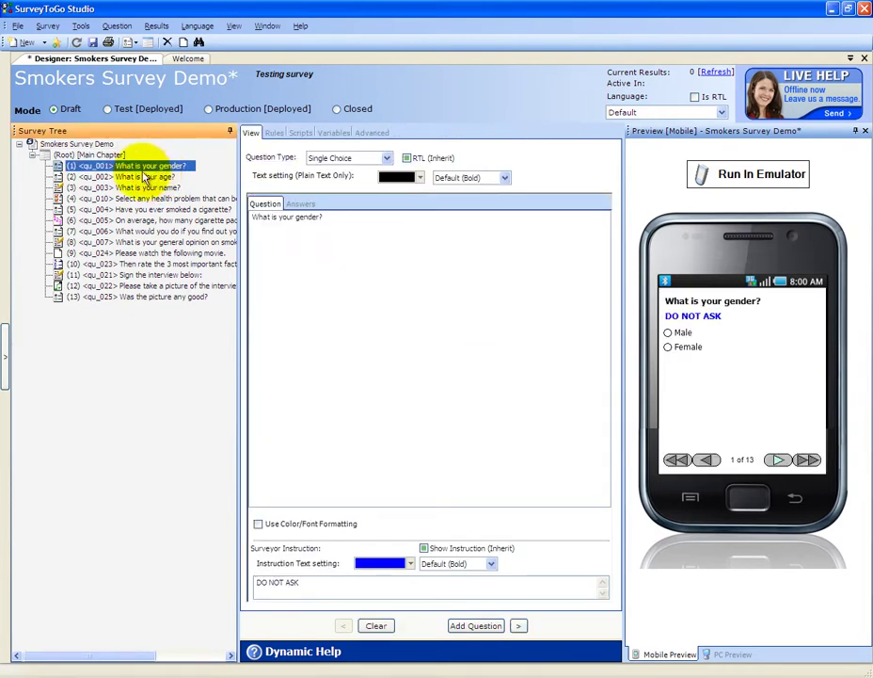
{"action": "left_click", "coordinate": [117, 156]}
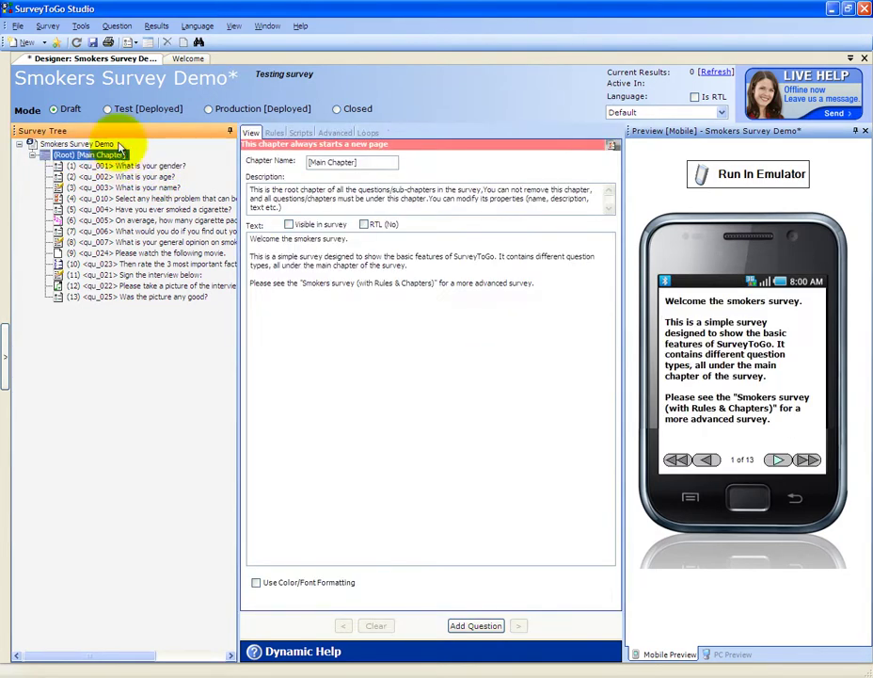
Insert a blank Single Choice question, qu_027 'Question_1', at the top of the Main Chapter.
{"action": "left_click", "coordinate": [114, 27]}
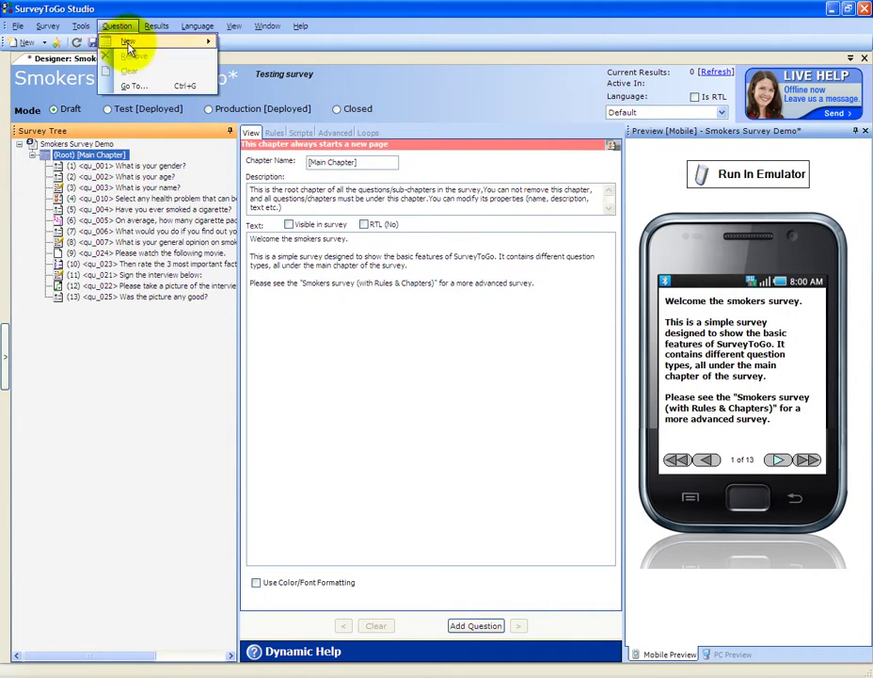
{"action": "mouse_move", "coordinate": [132, 42]}
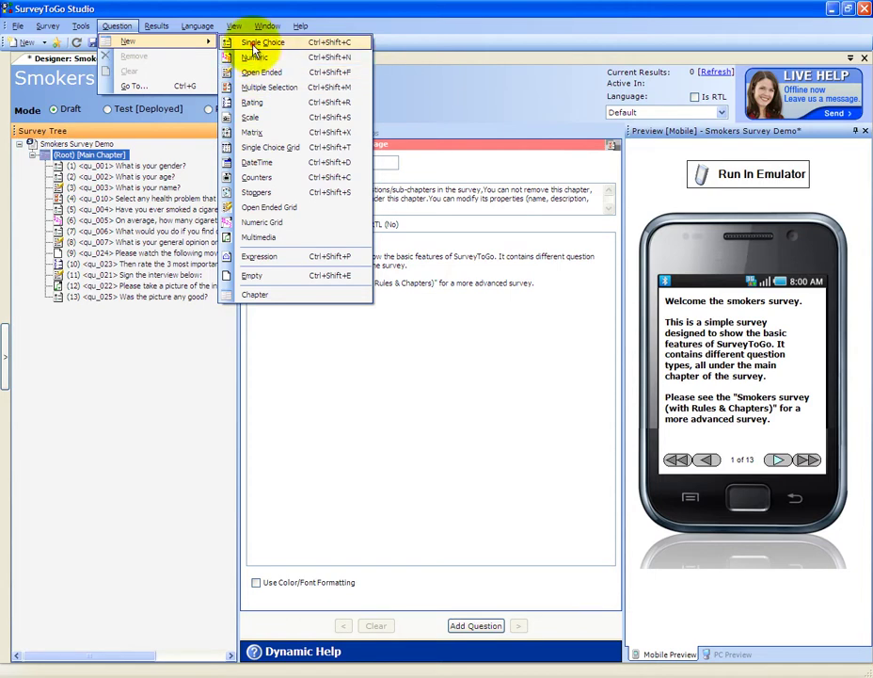
{"action": "left_click", "coordinate": [252, 44]}
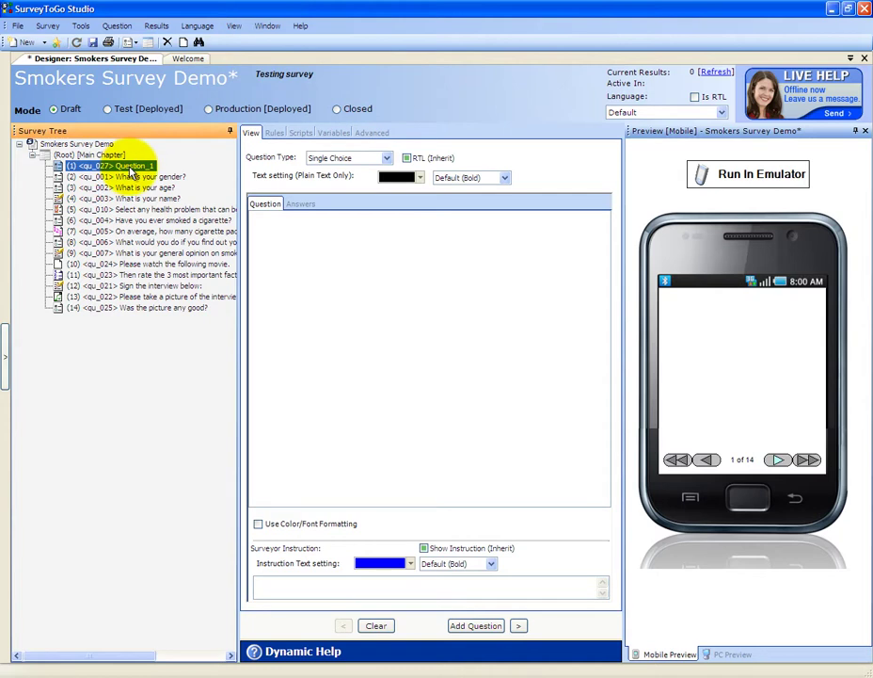
Enter 'Demo question?' as the new question's text.
{"action": "left_click", "coordinate": [289, 231]}
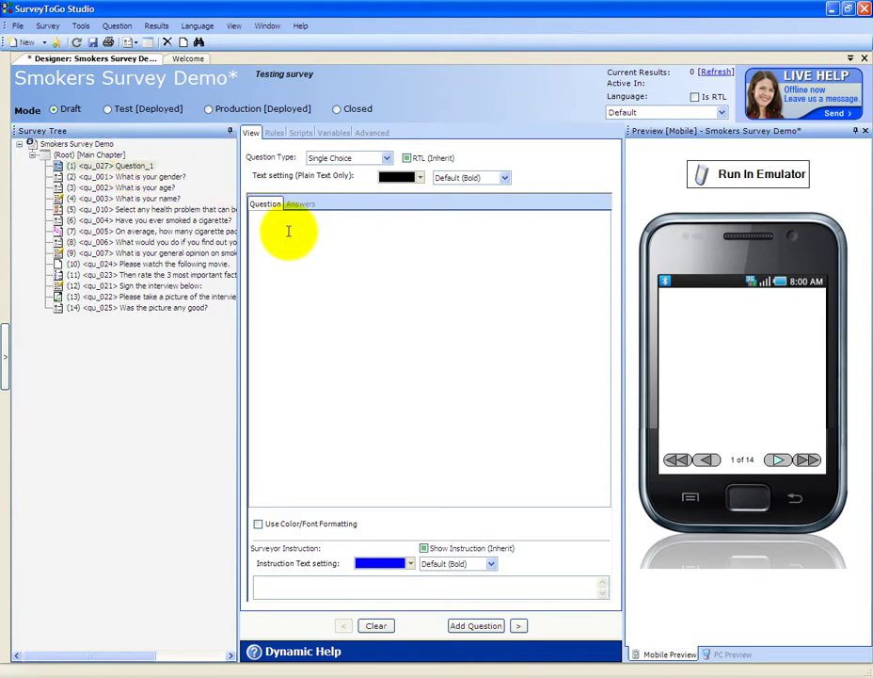
{"action": "type", "text": "Demo question?"}
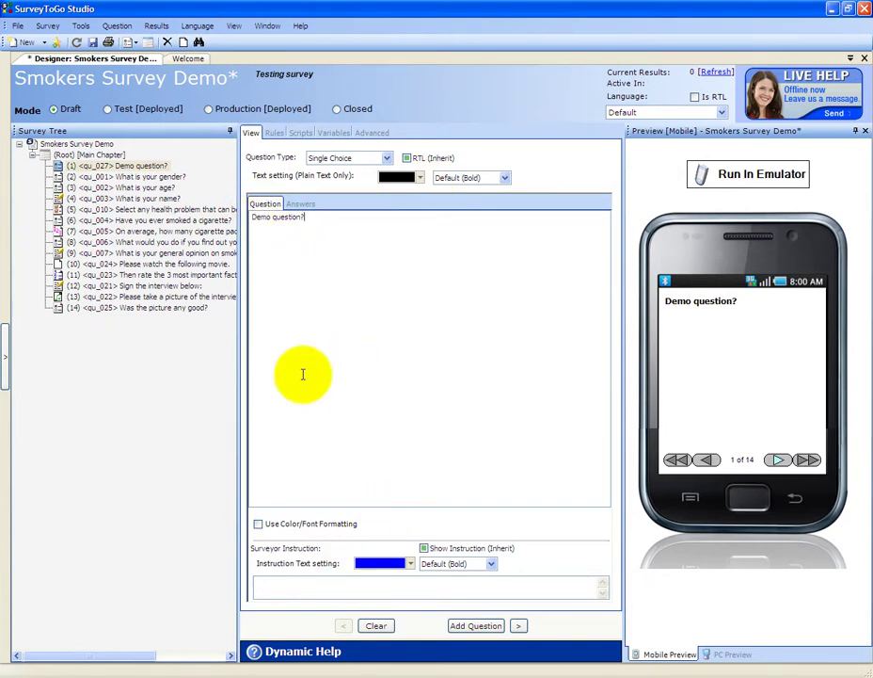
{"action": "triple_click", "coordinate": [302, 226]}
Add the surveyor instruction 'Ask this only in light rooms' coloured SlateBlue.
{"action": "left_click", "coordinate": [296, 234]}
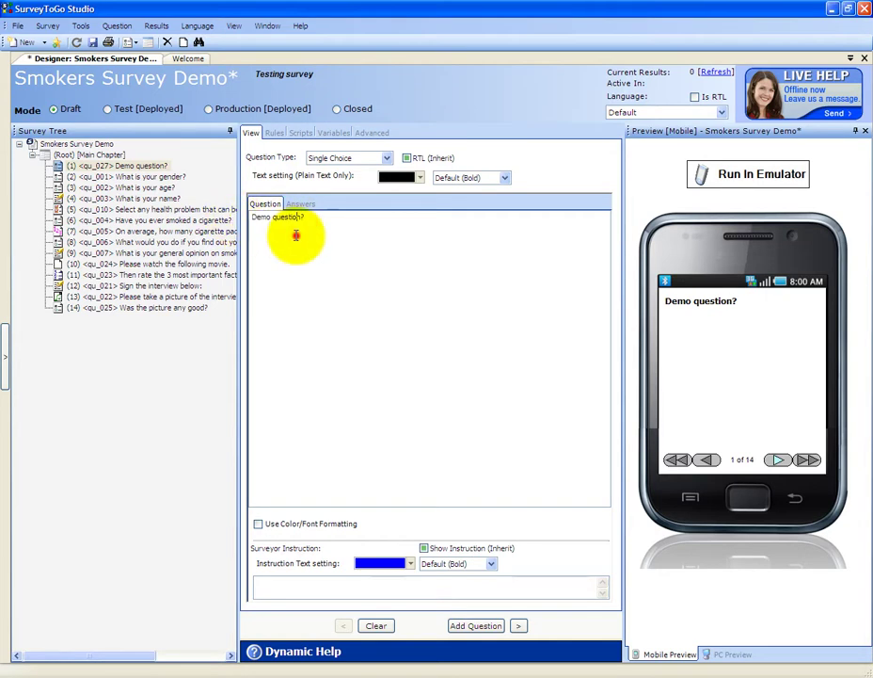
{"action": "left_click", "coordinate": [311, 586]}
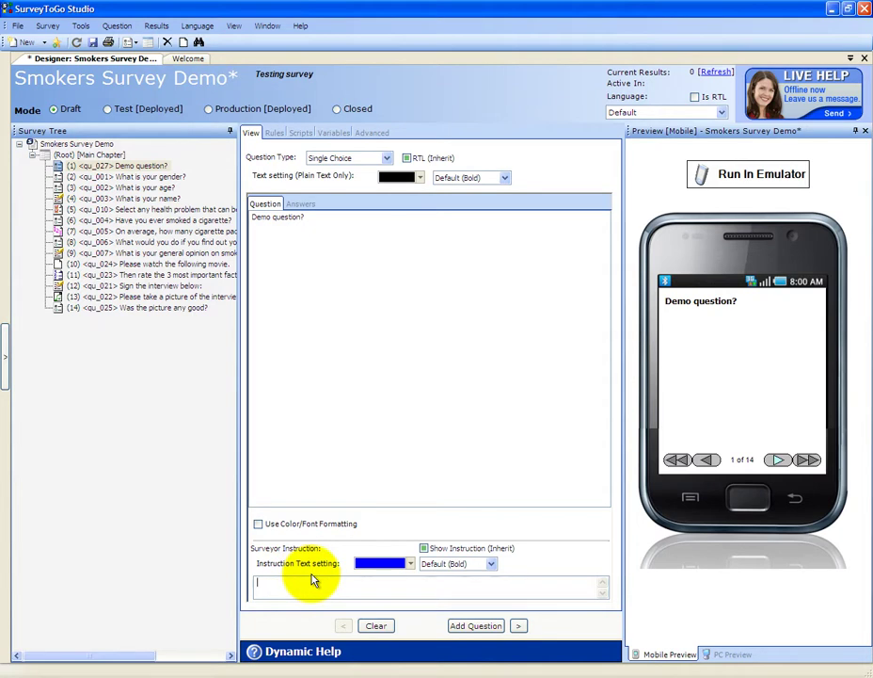
{"action": "type", "text": "sk this only "}
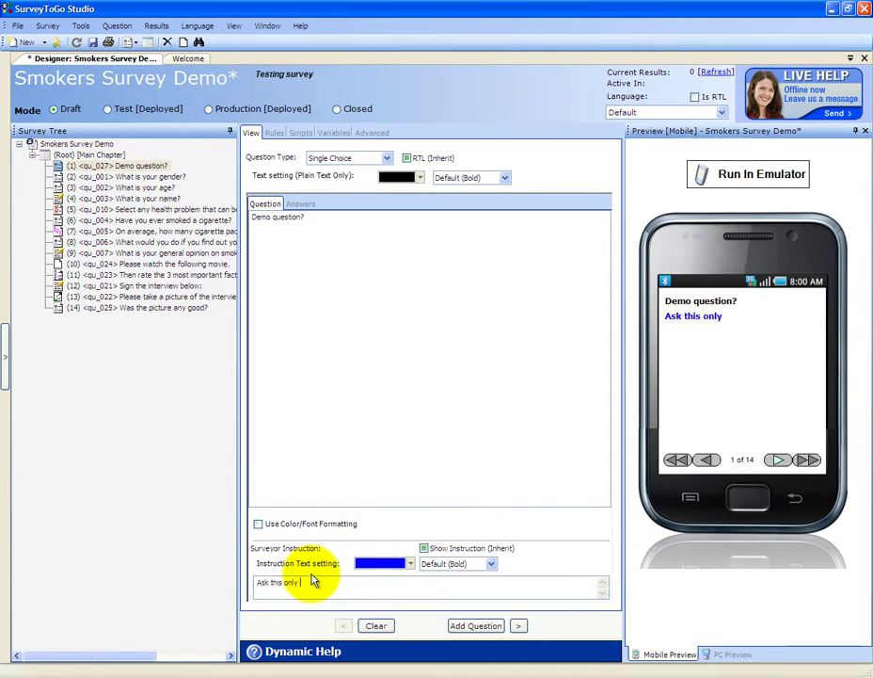
{"action": "type", "text": "in light rooms"}
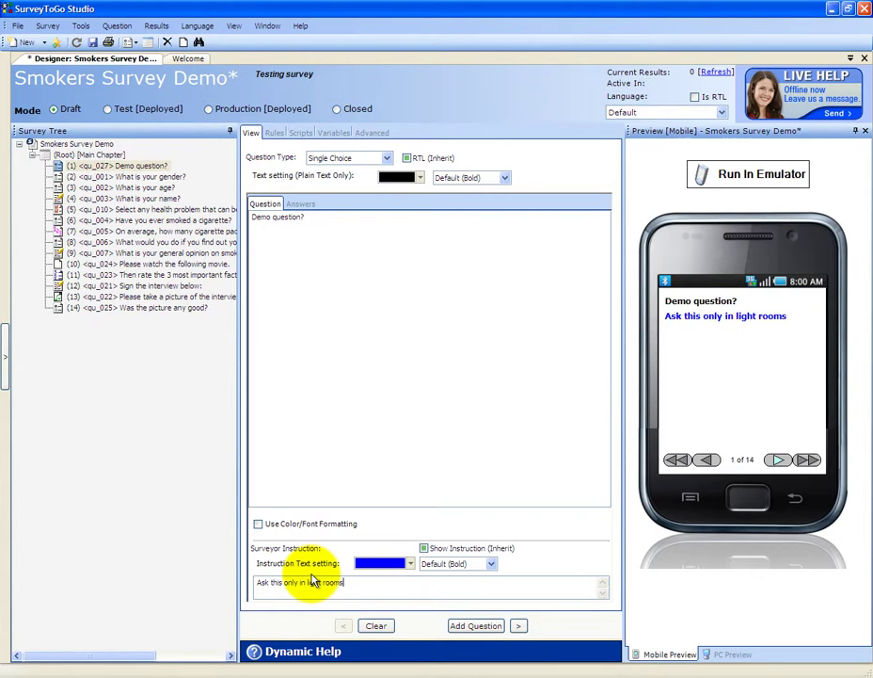
{"action": "left_click", "coordinate": [402, 562]}
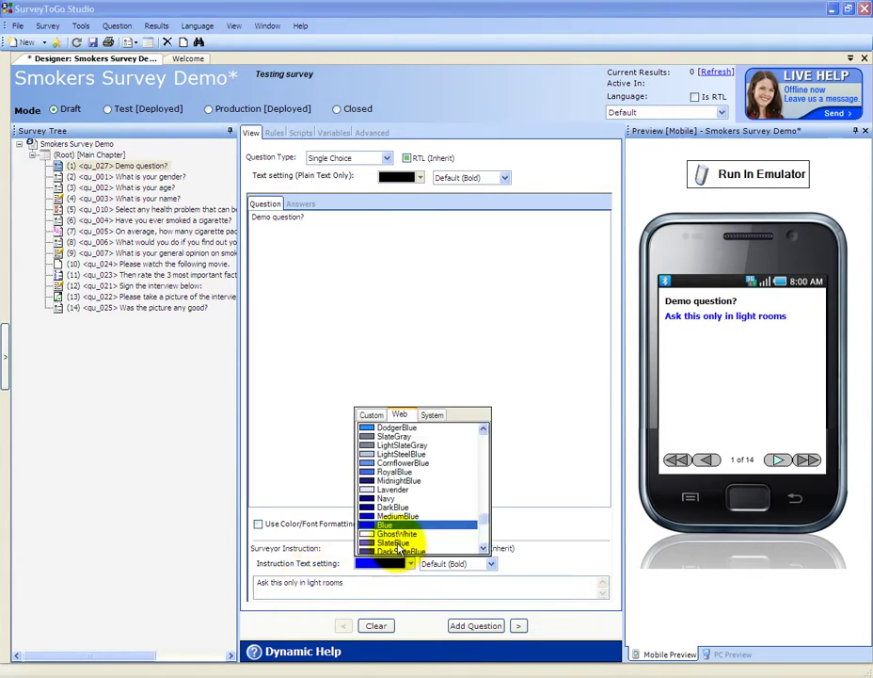
{"action": "left_click", "coordinate": [393, 543]}
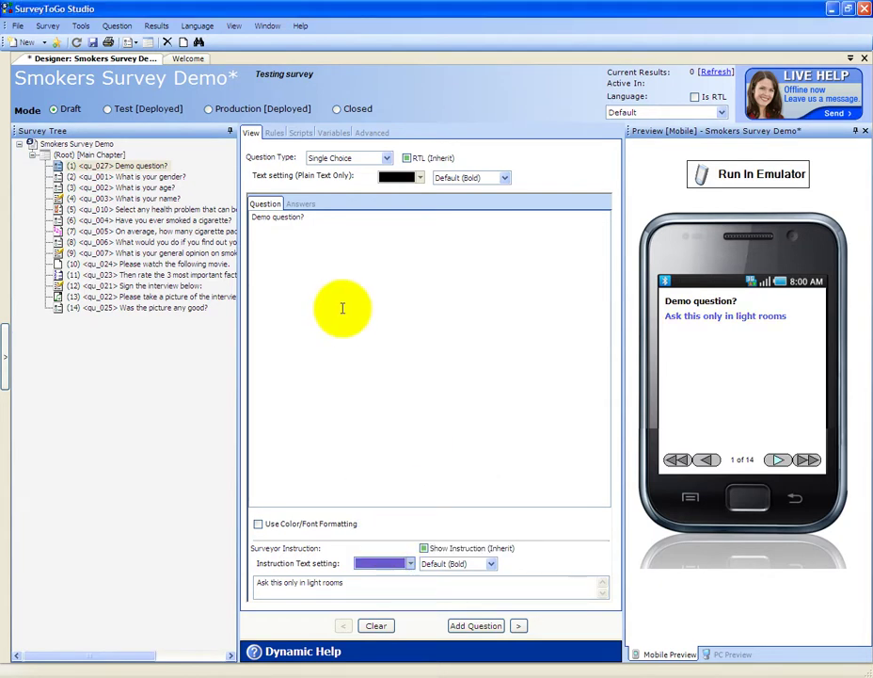
On the Answers tab, keep Answer Scale at <None> and add 'Answer 1' and 'Answer 2'.
{"action": "left_click", "coordinate": [301, 205]}
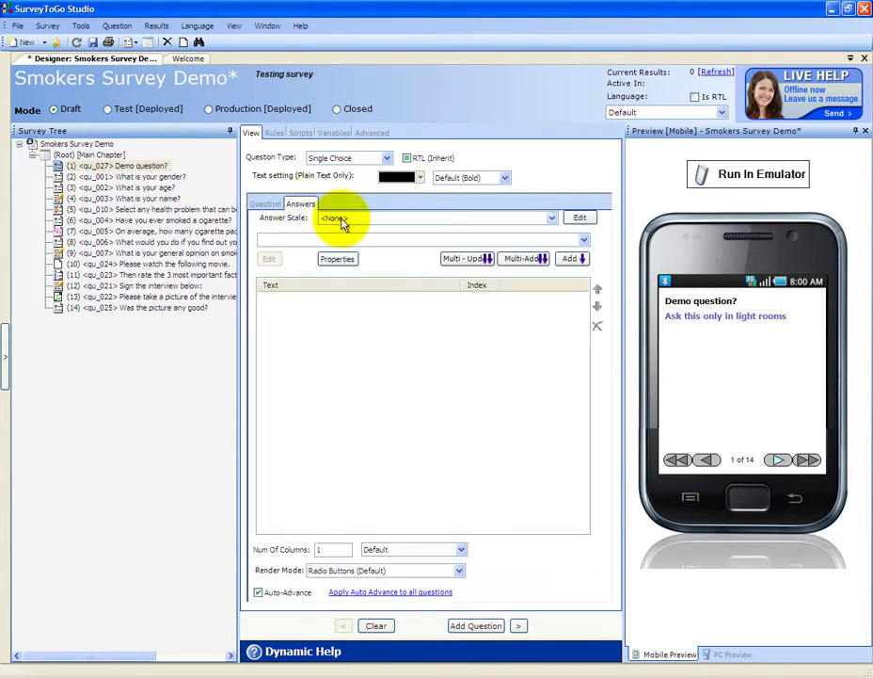
{"action": "left_click", "coordinate": [342, 223]}
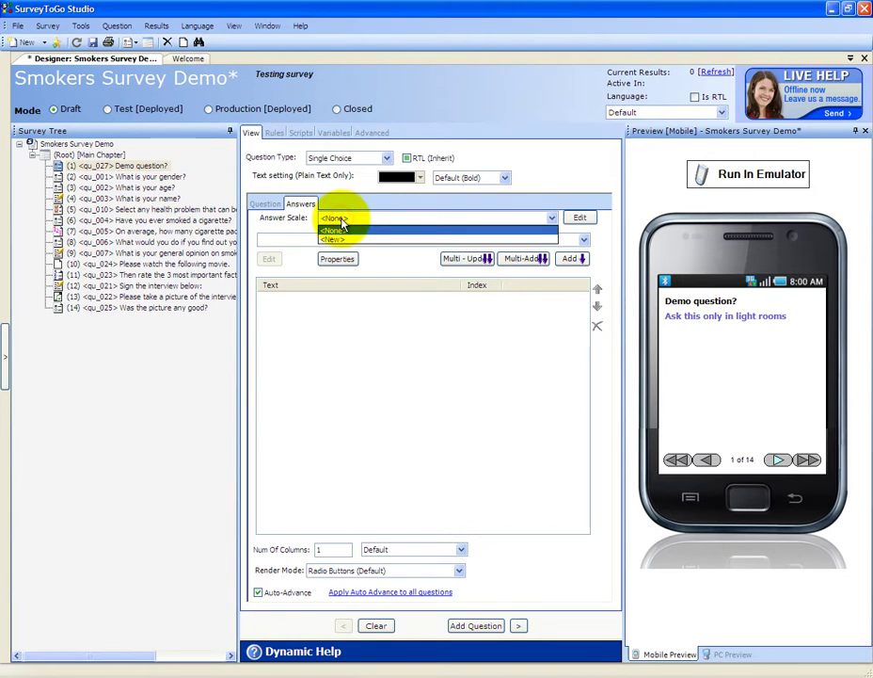
{"action": "left_click", "coordinate": [333, 229]}
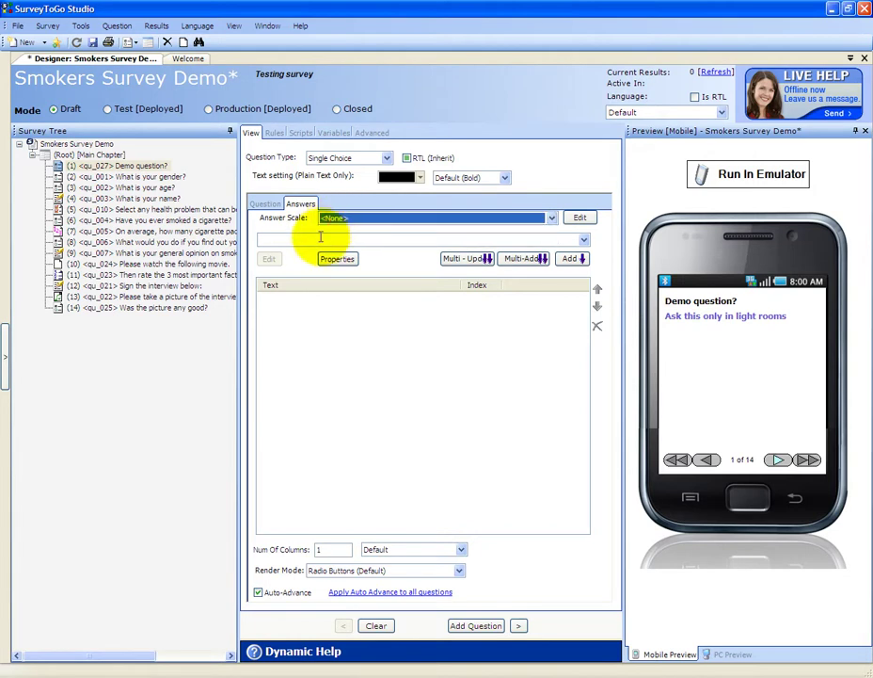
{"action": "left_click", "coordinate": [318, 239]}
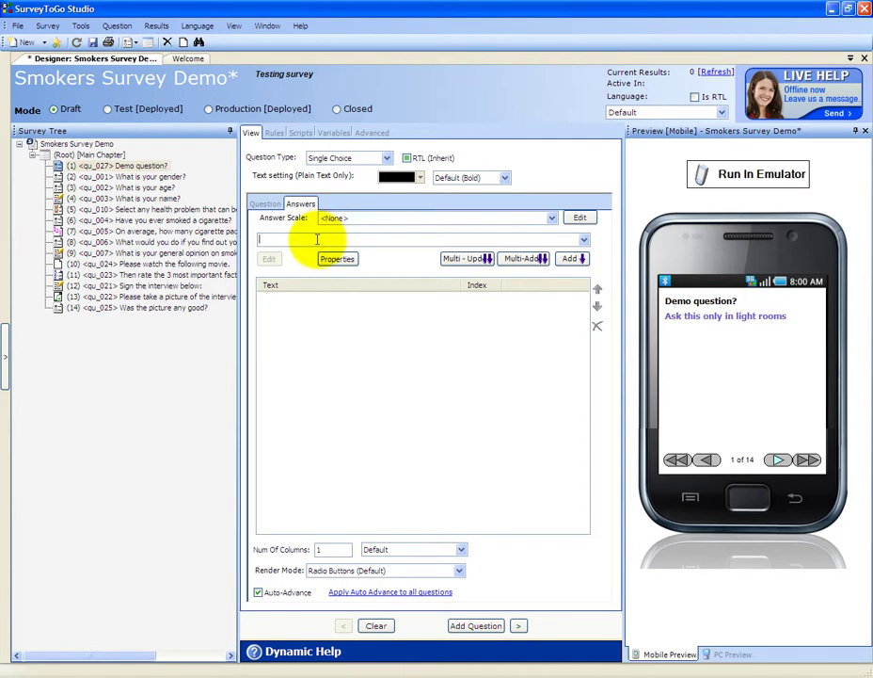
{"action": "type", "text": "Answer 1"}
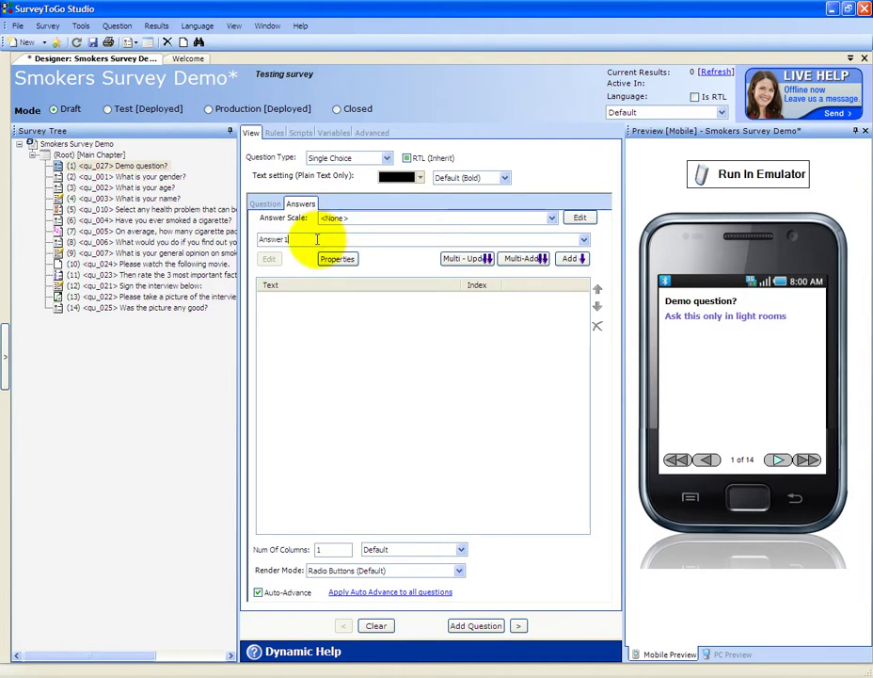
{"action": "left_click", "coordinate": [576, 260]}
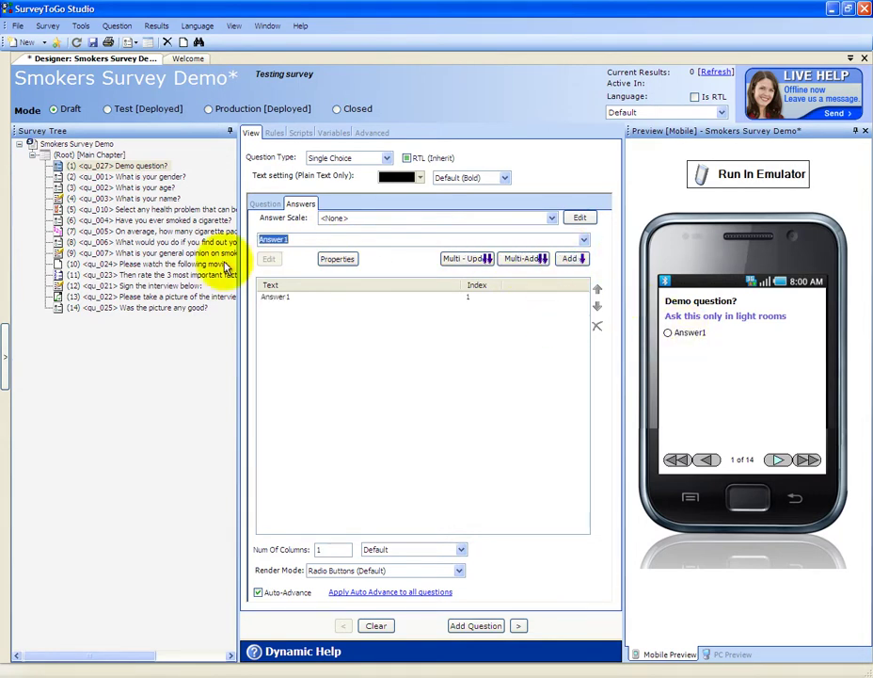
{"action": "left_click", "coordinate": [299, 240]}
{"action": "key", "text": "BackSpace"}
{"action": "type", "text": "2"}
{"action": "left_click", "coordinate": [576, 258]}
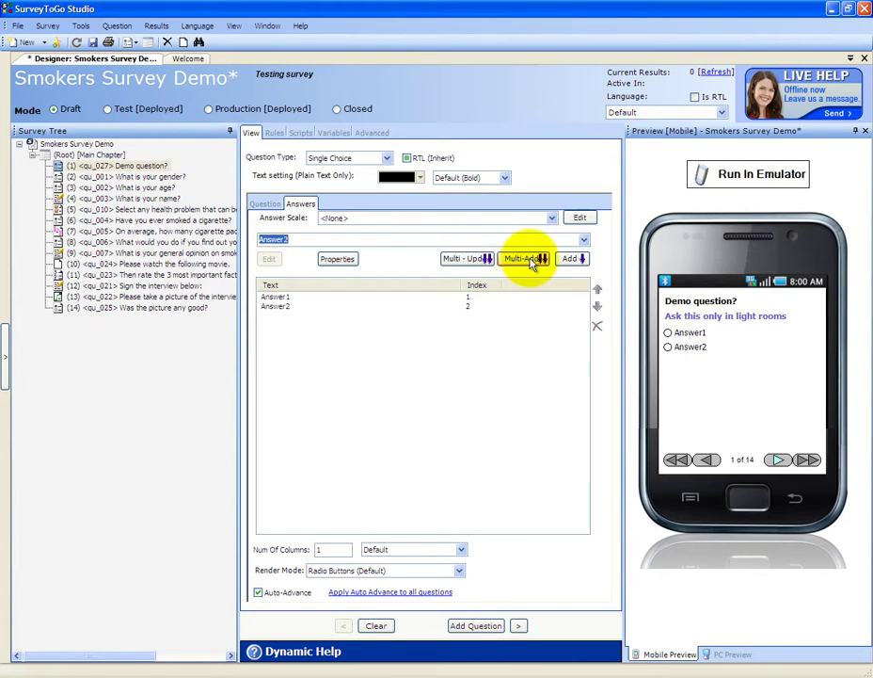
Multi-Add Answer3, Answer4 and Answer5, one per line, in a single batch.
{"action": "left_click", "coordinate": [540, 260]}
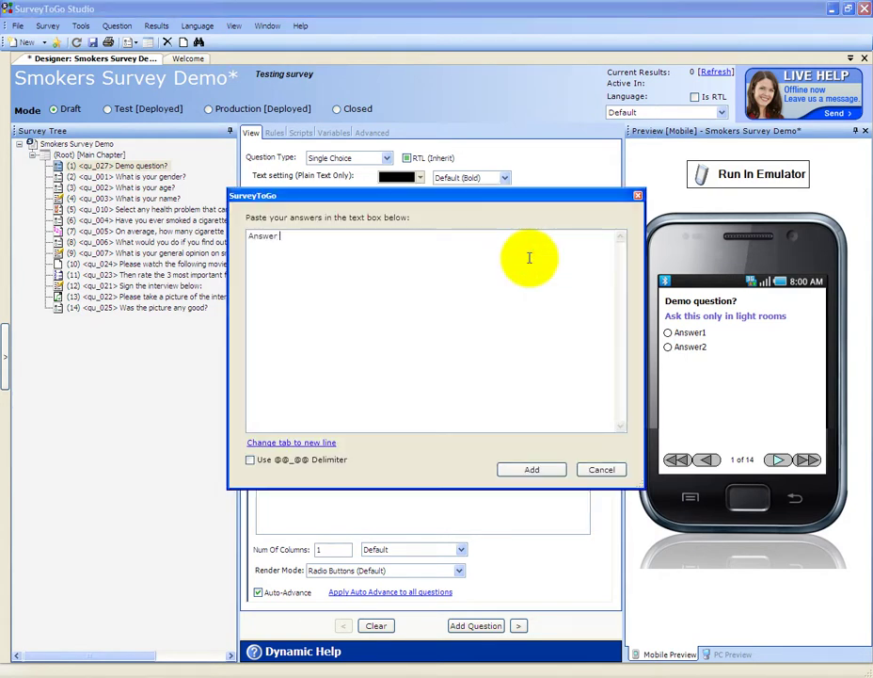
{"action": "type", "text": "Answer3"}
{"action": "key", "text": "Return"}
{"action": "type", "text": "Answer3 "}
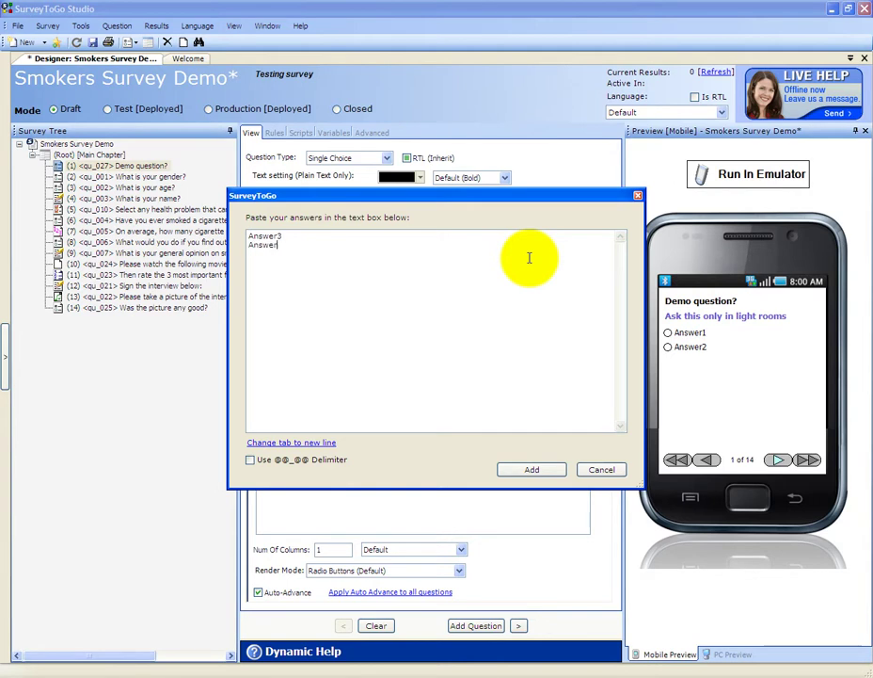
{"action": "type", "text": "Answer5"}
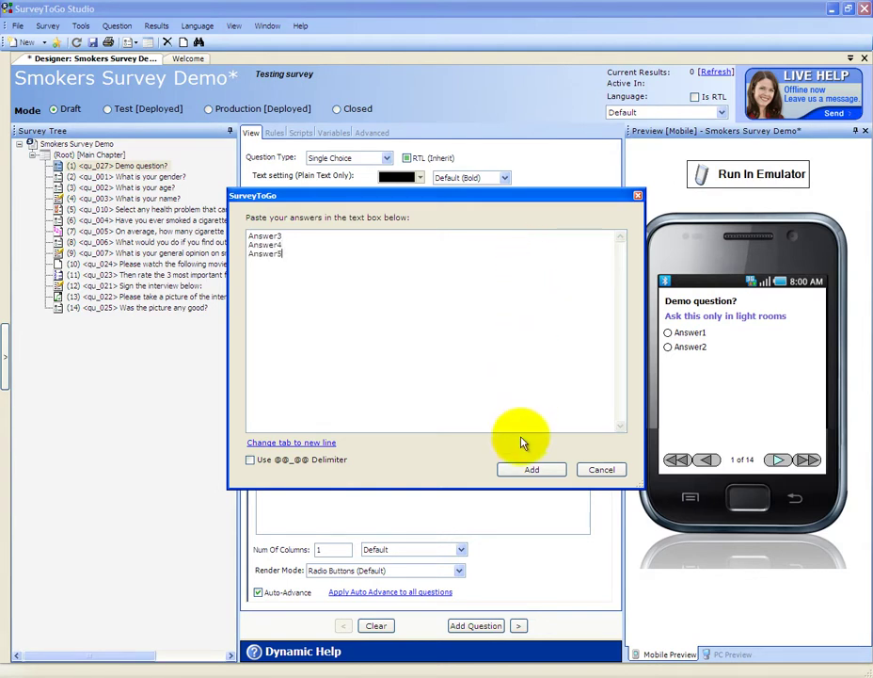
{"action": "left_click", "coordinate": [525, 471]}
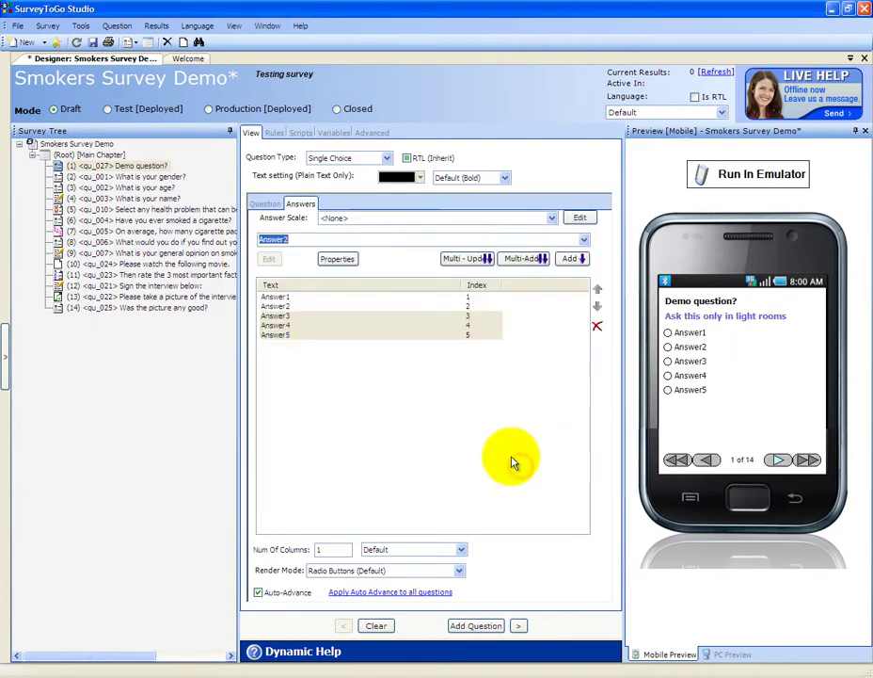
Use Multi-Update to rewrite the answers as Ans1 through Ans5.
{"action": "left_click", "coordinate": [358, 296]}
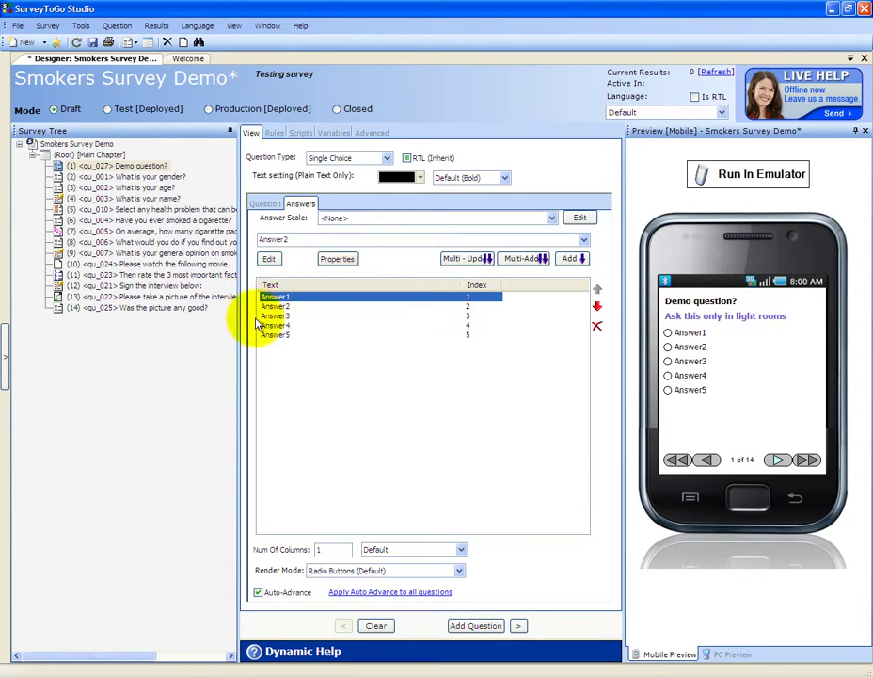
{"action": "left_click", "coordinate": [467, 260]}
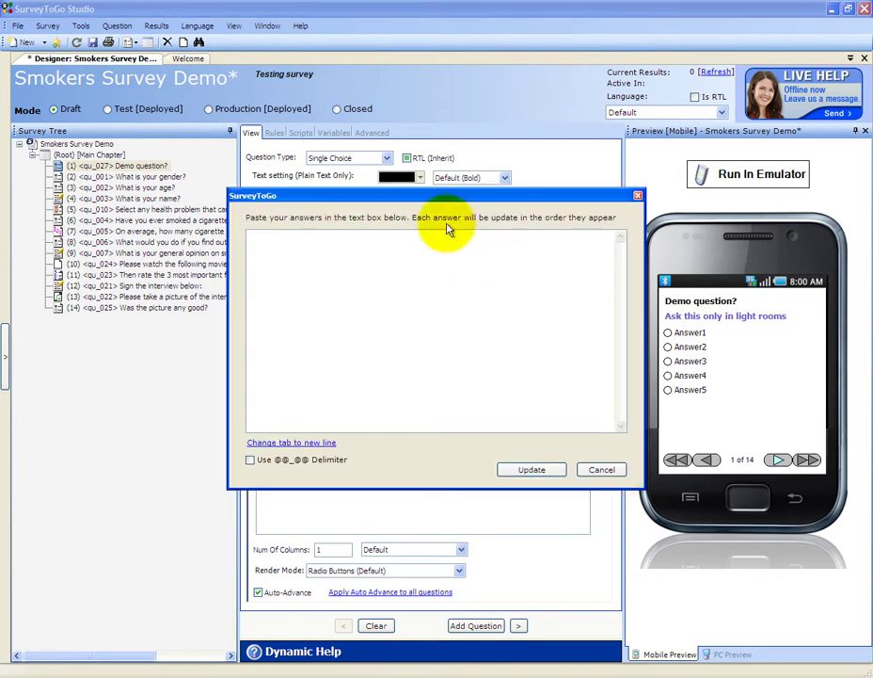
{"action": "left_click_drag", "start_coordinate": [438, 200], "coordinate": [550, 216]}
{"action": "type", "text": "Ans4"}
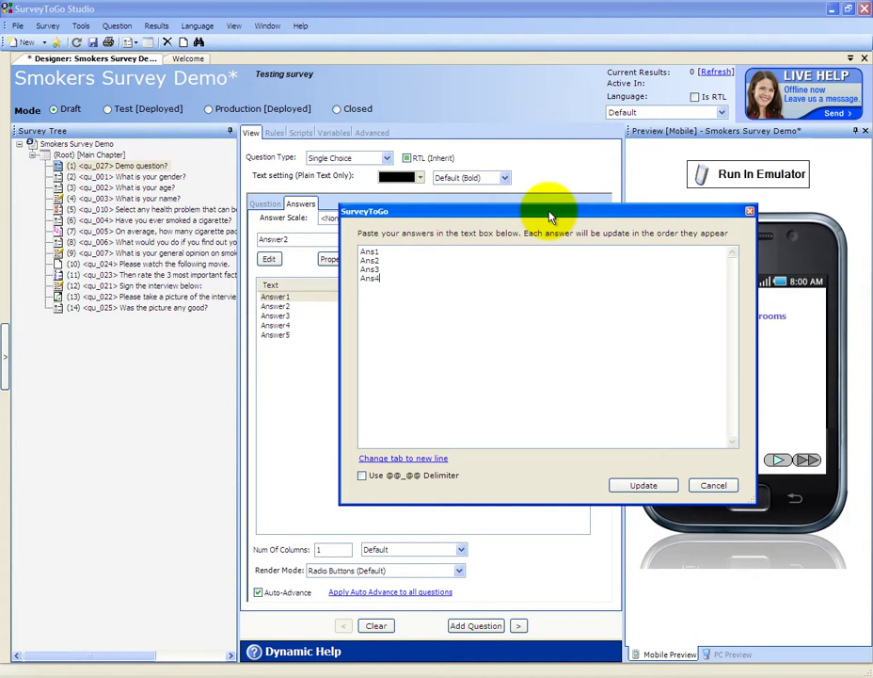
{"action": "type", "text": "s5"}
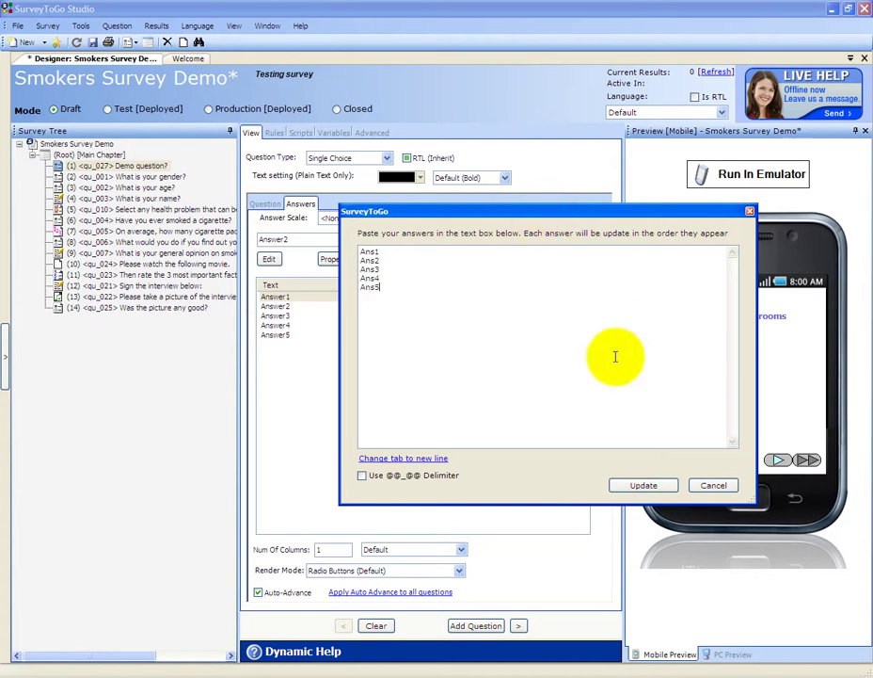
{"action": "left_click", "coordinate": [639, 486]}
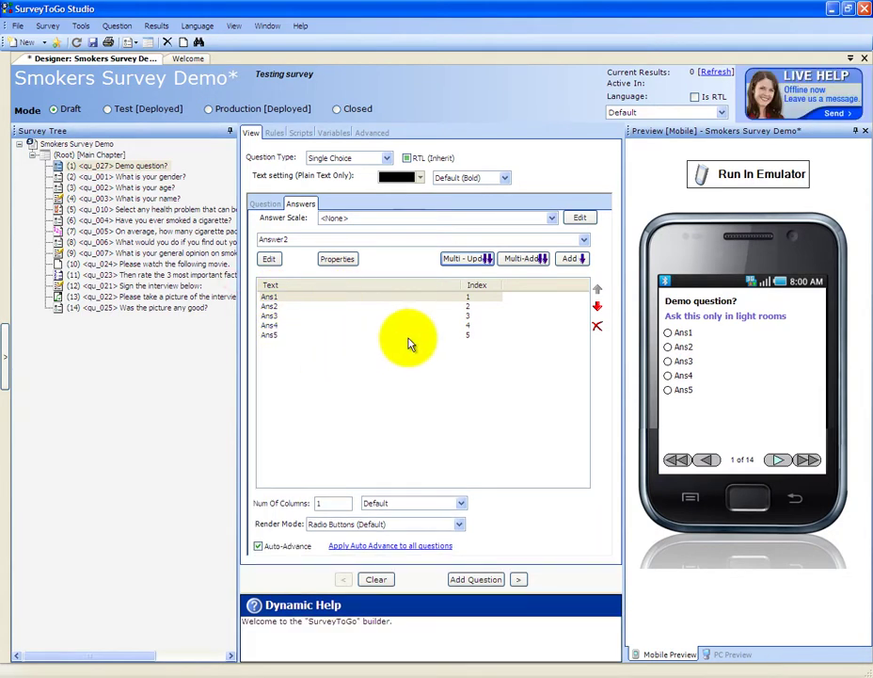
Select all five answers Ans1–Ans5 and delete them.
{"action": "left_click_drag", "start_coordinate": [484, 354], "coordinate": [319, 297]}
{"action": "left_click", "coordinate": [402, 376]}
{"action": "left_click_drag", "start_coordinate": [470, 362], "coordinate": [319, 303]}
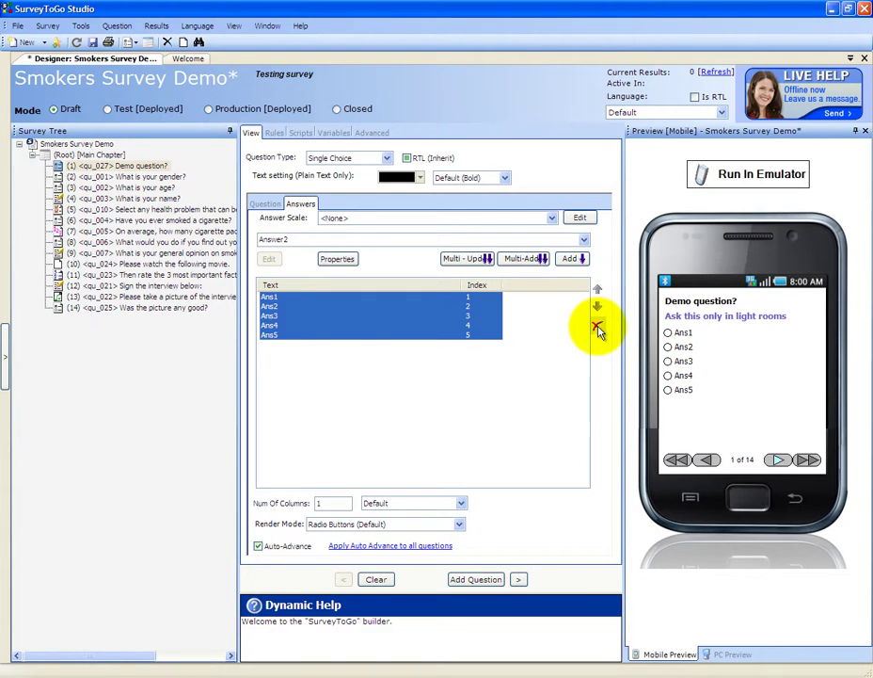
{"action": "left_click", "coordinate": [597, 327]}
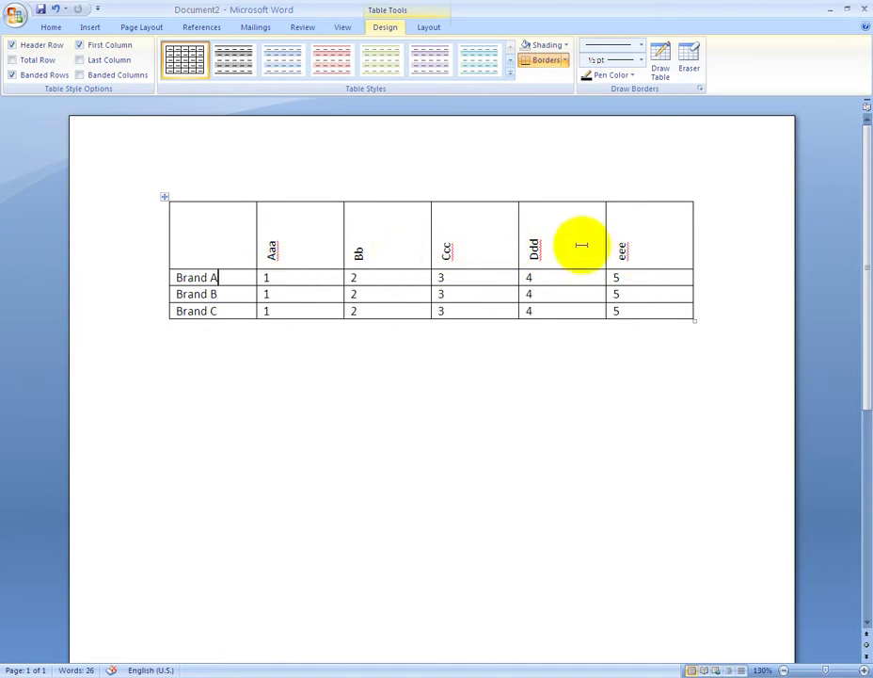
Copy the Word table's header labels Aaa, Bb, Ccc, Ddd and eee.
{"action": "left_click", "coordinate": [268, 251]}
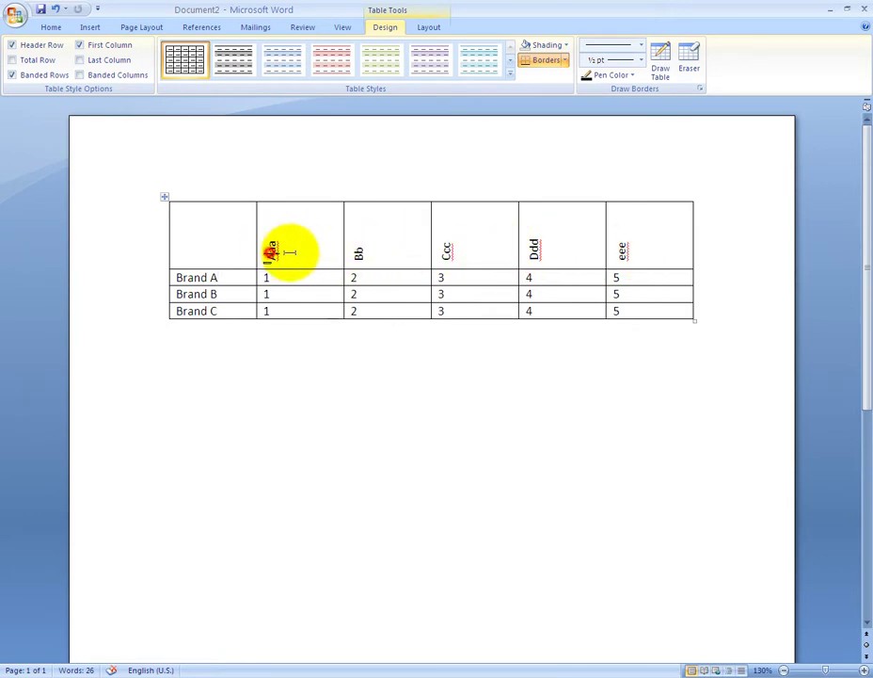
{"action": "left_click_drag", "start_coordinate": [297, 252], "coordinate": [633, 252]}
{"action": "right_click", "coordinate": [624, 254]}
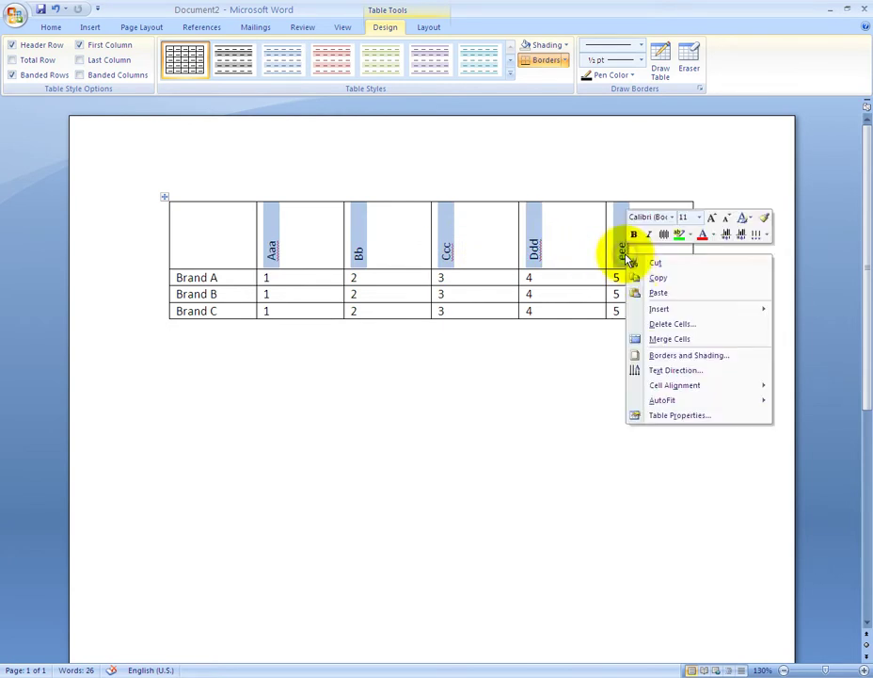
{"action": "left_click", "coordinate": [640, 279]}
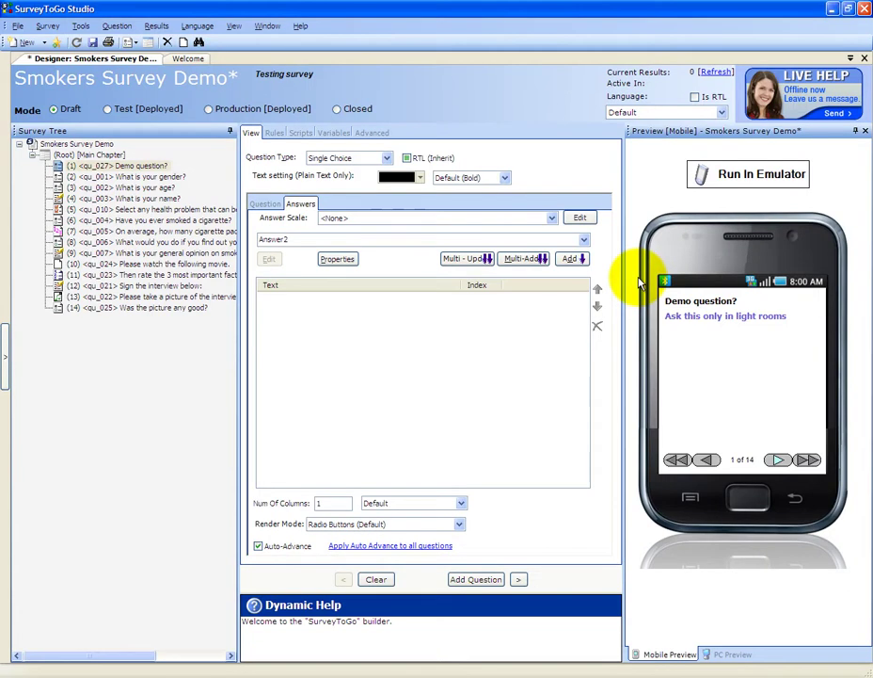
Paste the copied labels into Multi-Add, split them one per line, and add Aaa–eee.
{"action": "left_click", "coordinate": [527, 258]}
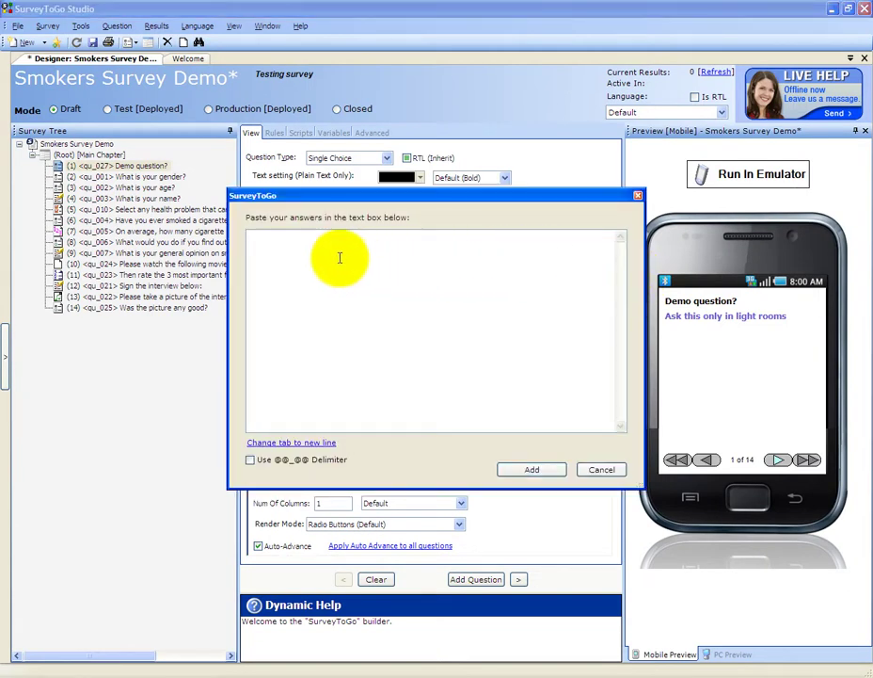
{"action": "right_click", "coordinate": [292, 255]}
{"action": "left_click", "coordinate": [299, 297]}
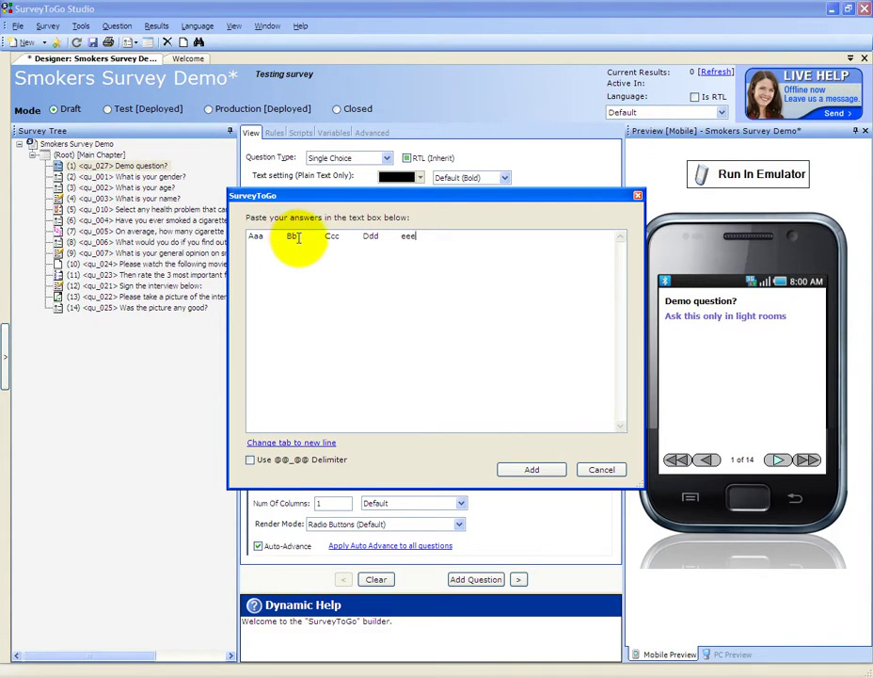
{"action": "left_click", "coordinate": [292, 446]}
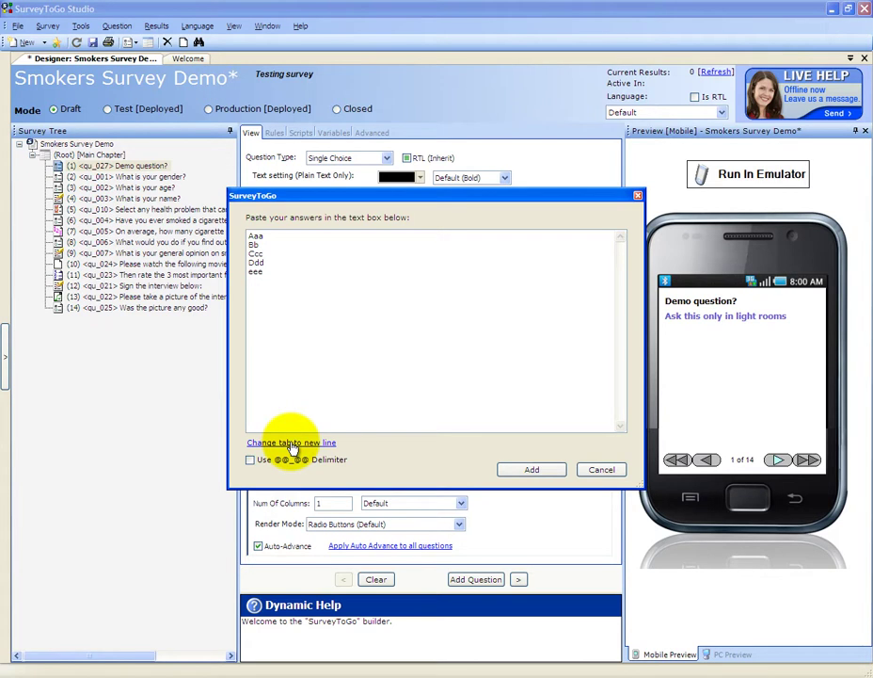
{"action": "left_click", "coordinate": [552, 469]}
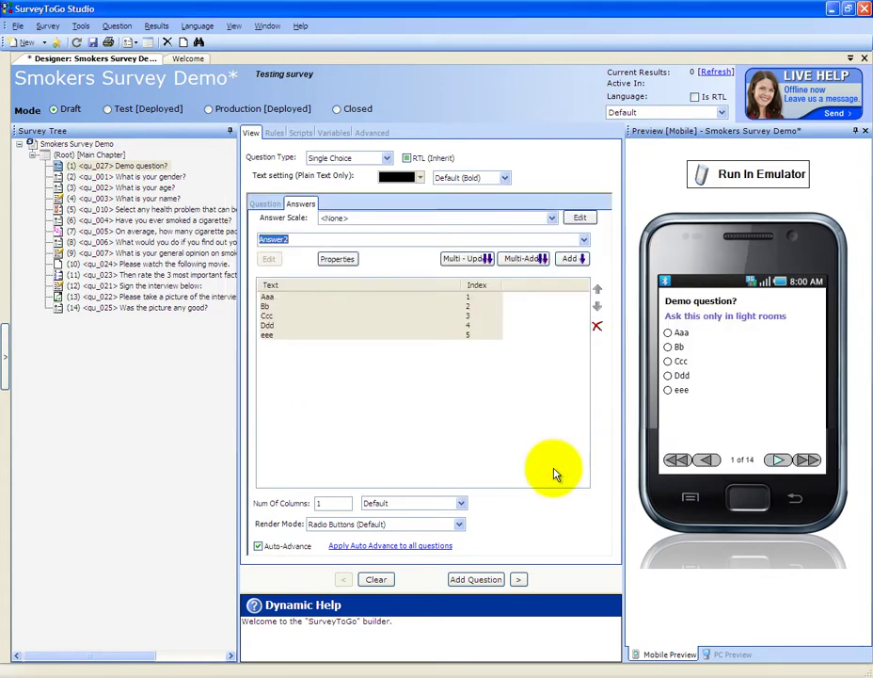
Set Num Of Columns to 3, keeping radio buttons as the render mode.
{"action": "double_click", "coordinate": [326, 504]}
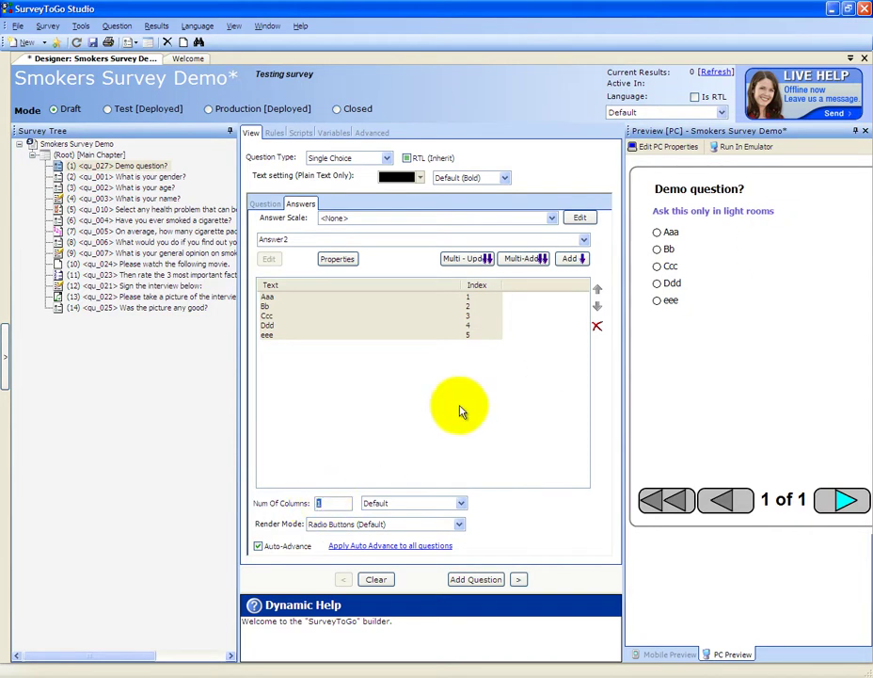
{"action": "type", "text": "2"}
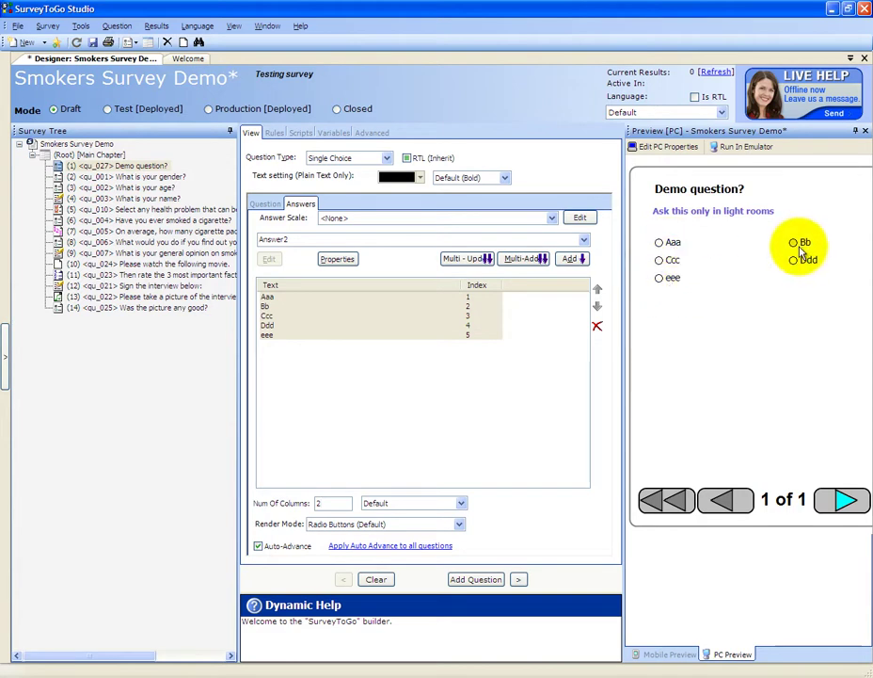
{"action": "double_click", "coordinate": [322, 503]}
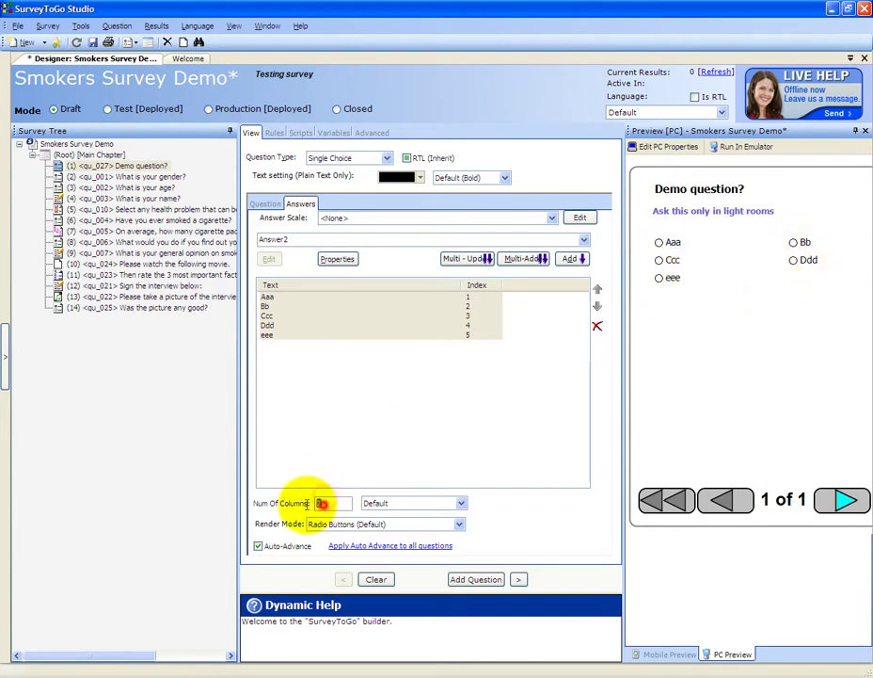
{"action": "type", "text": "3"}
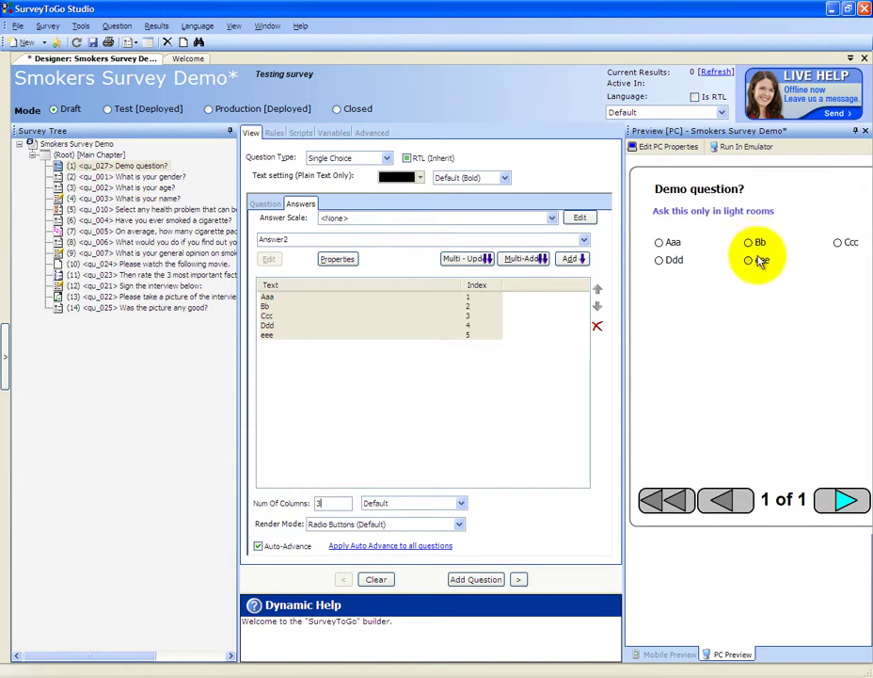
{"action": "left_click", "coordinate": [461, 524]}
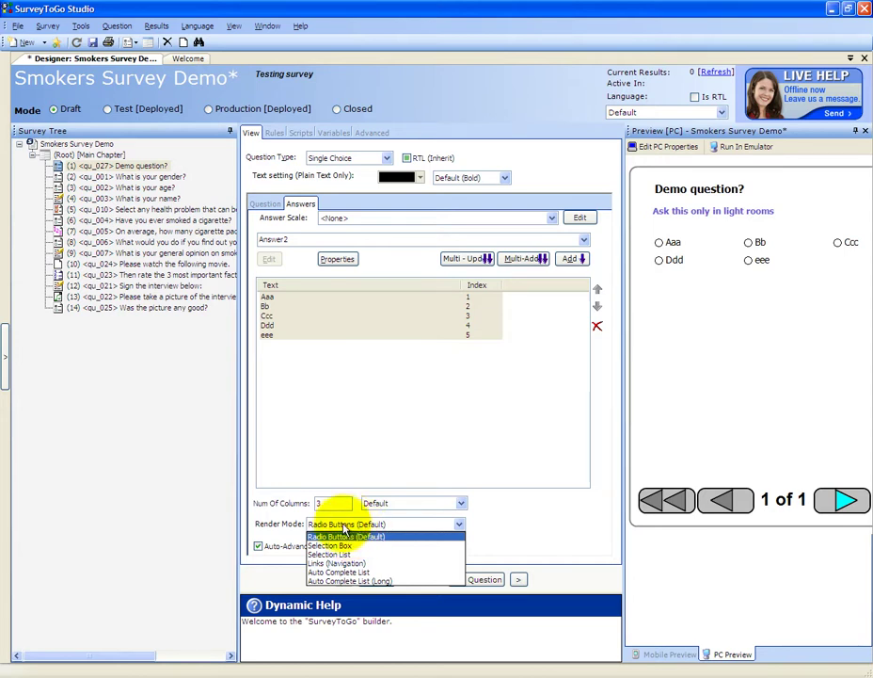
{"action": "left_click", "coordinate": [464, 475]}
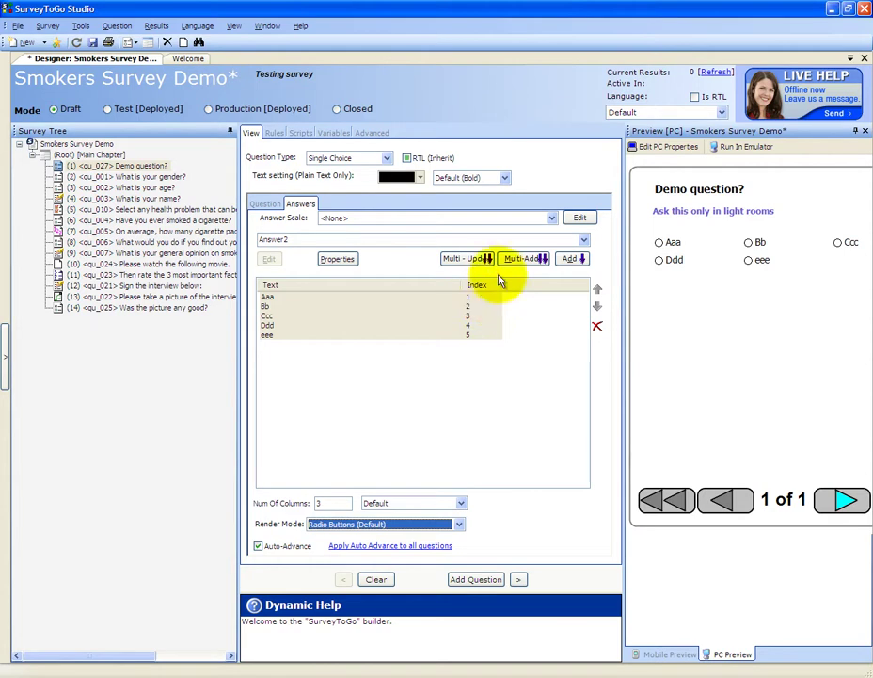
Toggle the Is RTL and question RTL options on and back off, keeping left-to-right layout.
{"action": "left_click", "coordinate": [695, 98]}
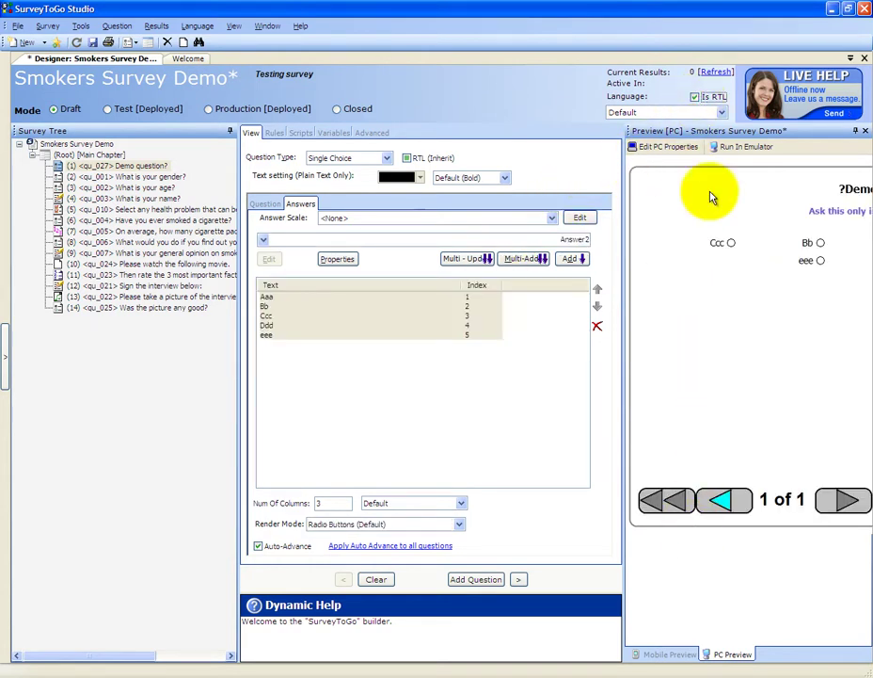
{"action": "left_click", "coordinate": [694, 98]}
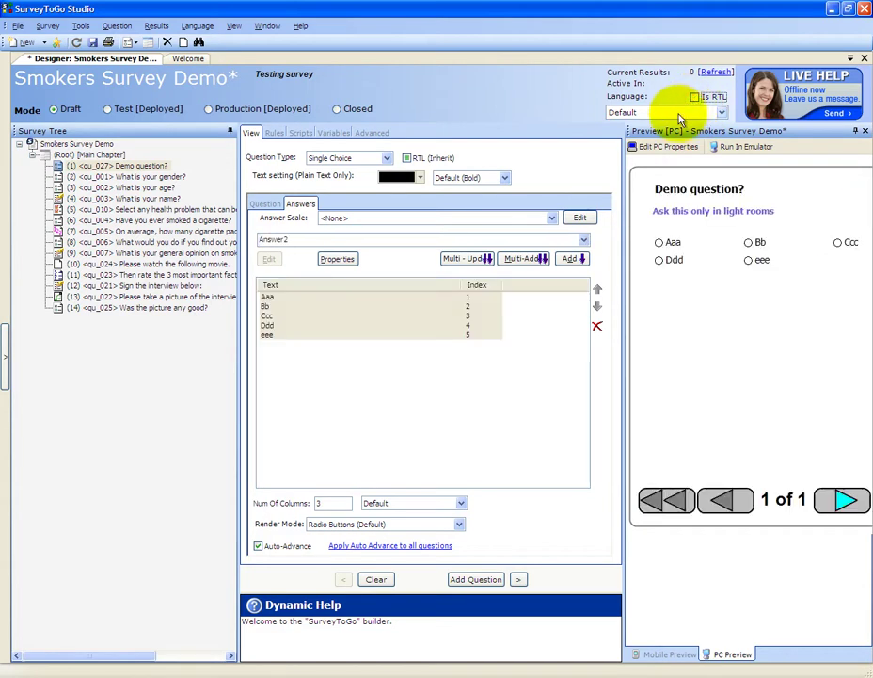
{"action": "left_click", "coordinate": [407, 159]}
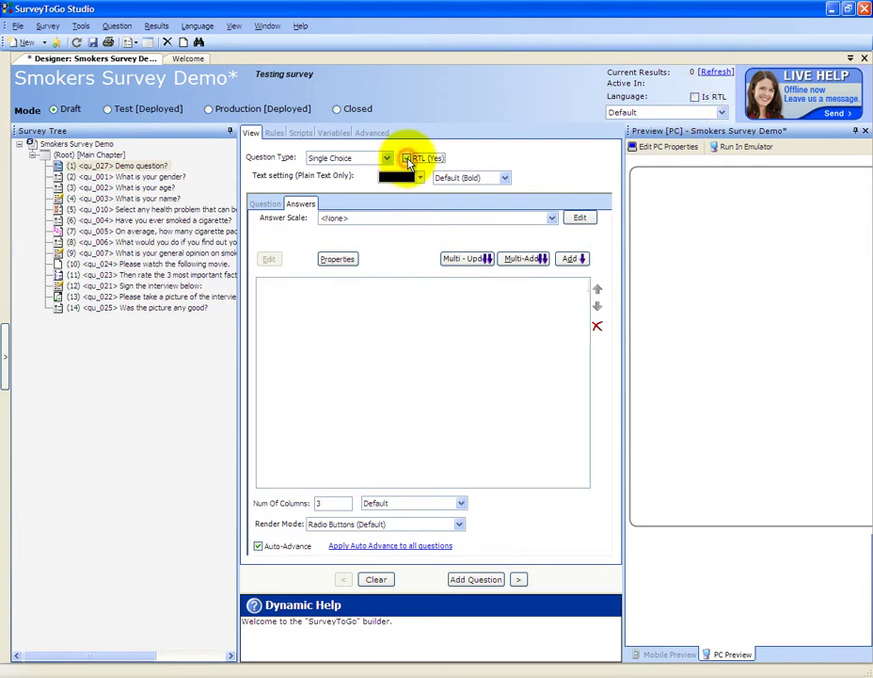
{"action": "left_click", "coordinate": [407, 159]}
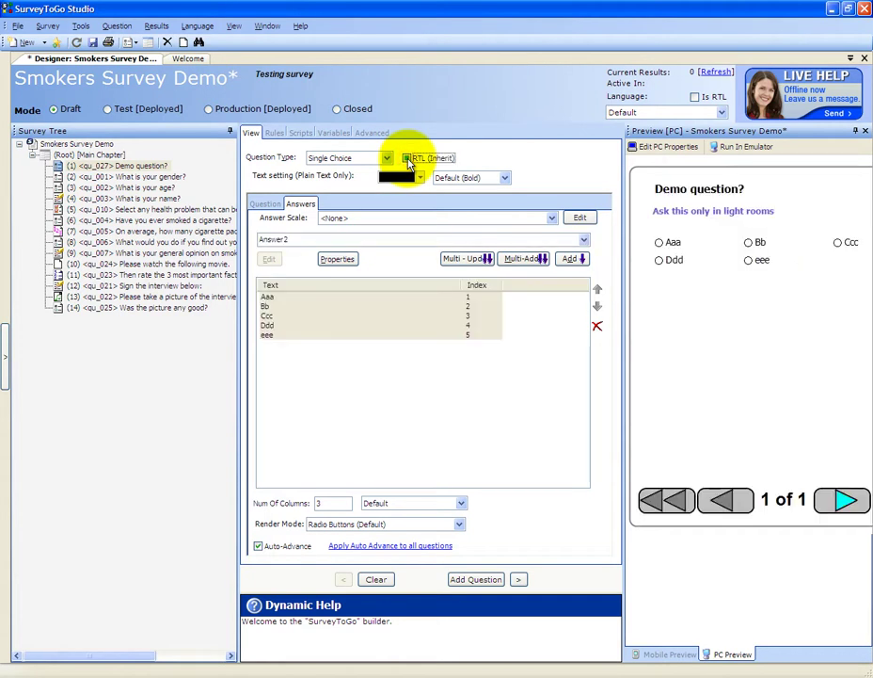
Open the Rules tab and click into the empty Question Entrance Rule editor.
{"action": "left_click", "coordinate": [274, 134]}
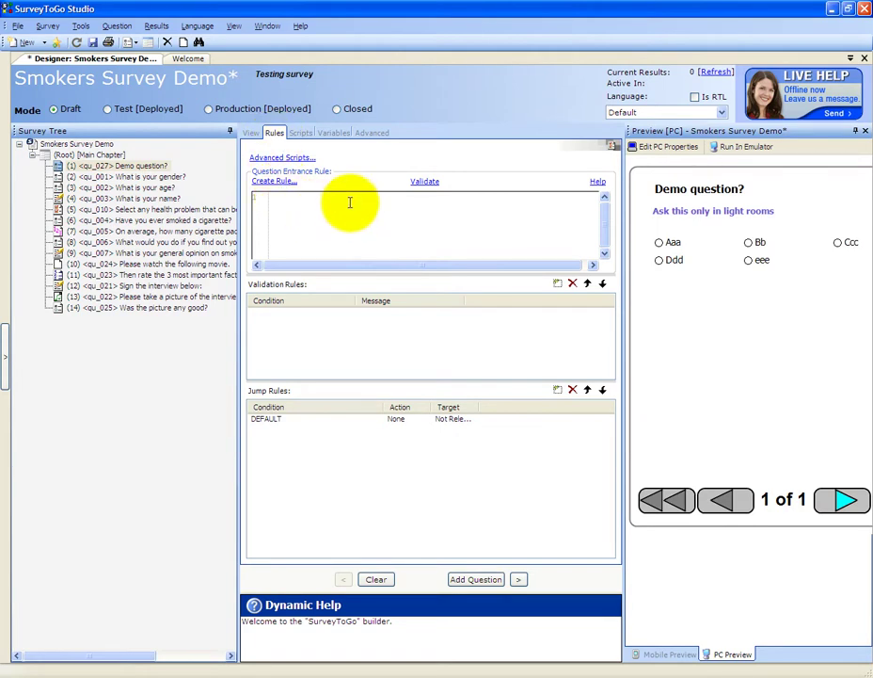
{"action": "left_click", "coordinate": [316, 202]}
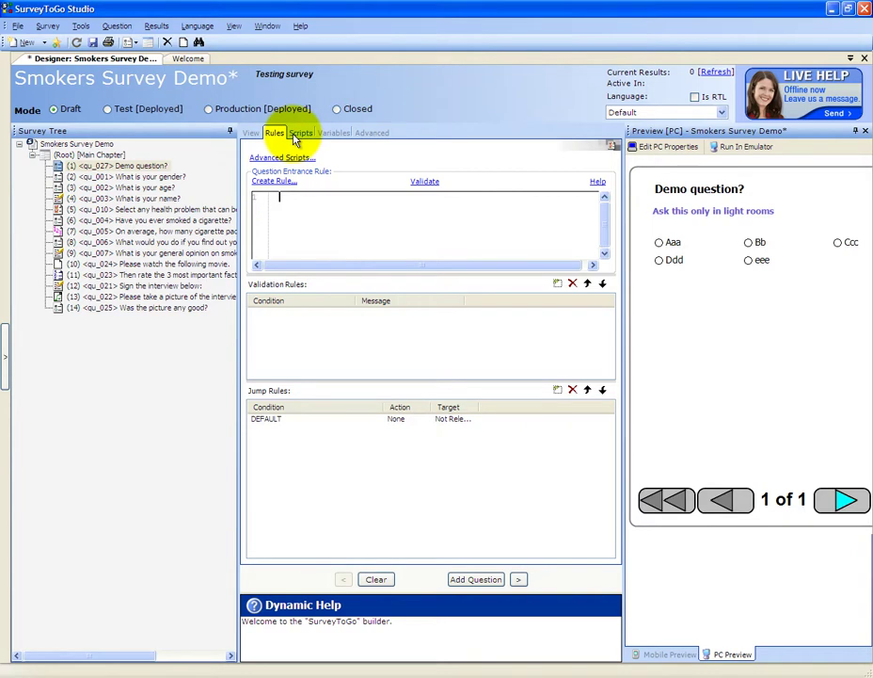
Review the Demo question's start/end scripts, then its variables: short ID qu_027, missing value -1.
{"action": "left_click", "coordinate": [299, 134]}
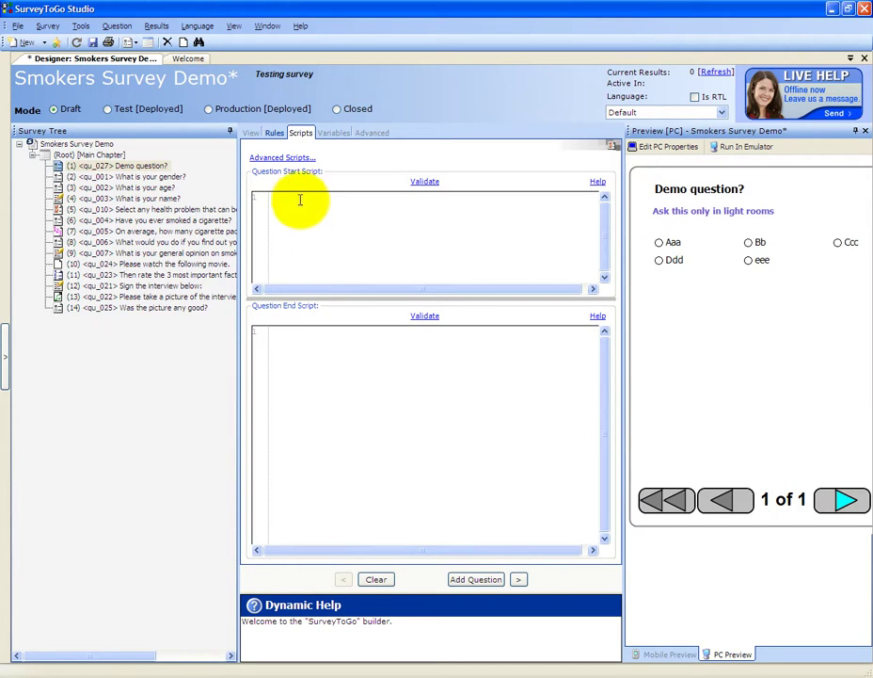
{"action": "left_click", "coordinate": [331, 138]}
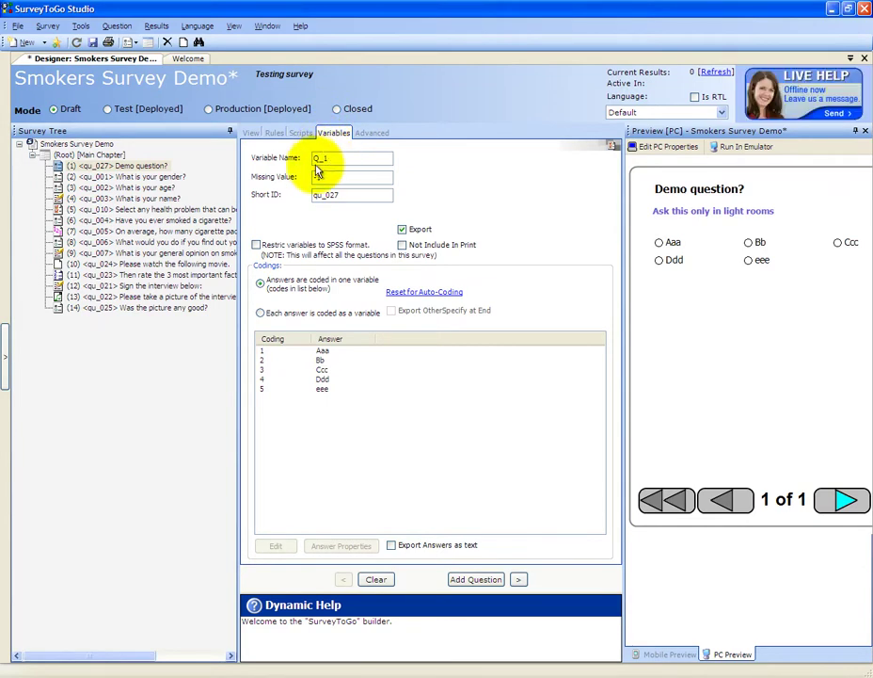
{"action": "double_click", "coordinate": [321, 158]}
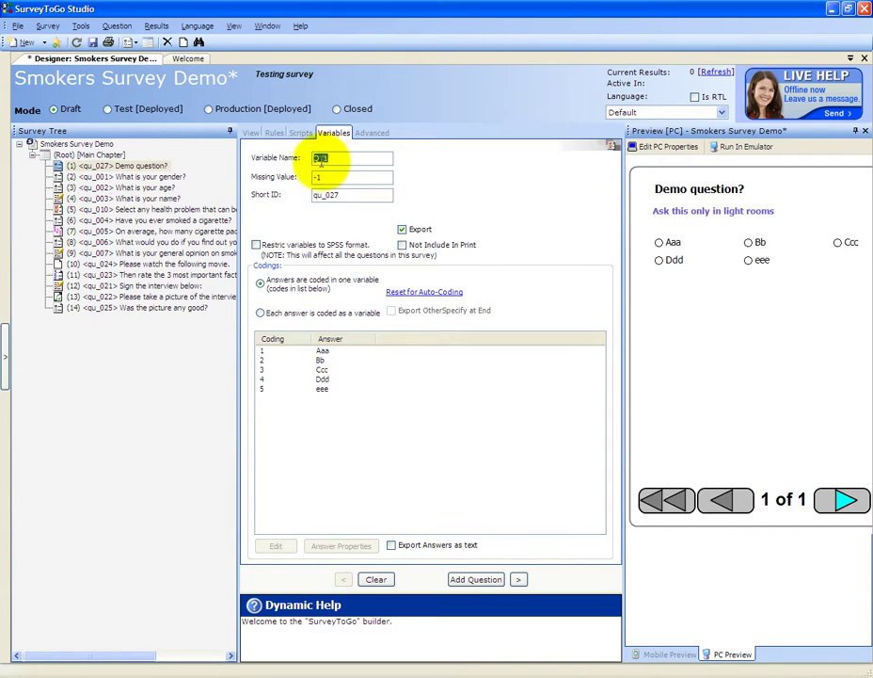
{"action": "left_click", "coordinate": [323, 159]}
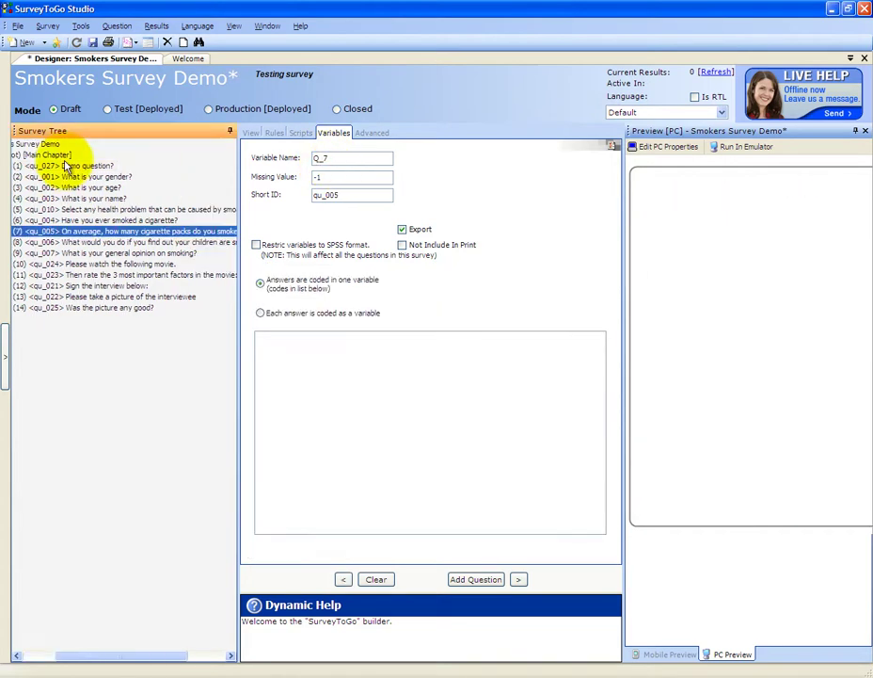
{"action": "left_click", "coordinate": [71, 166]}
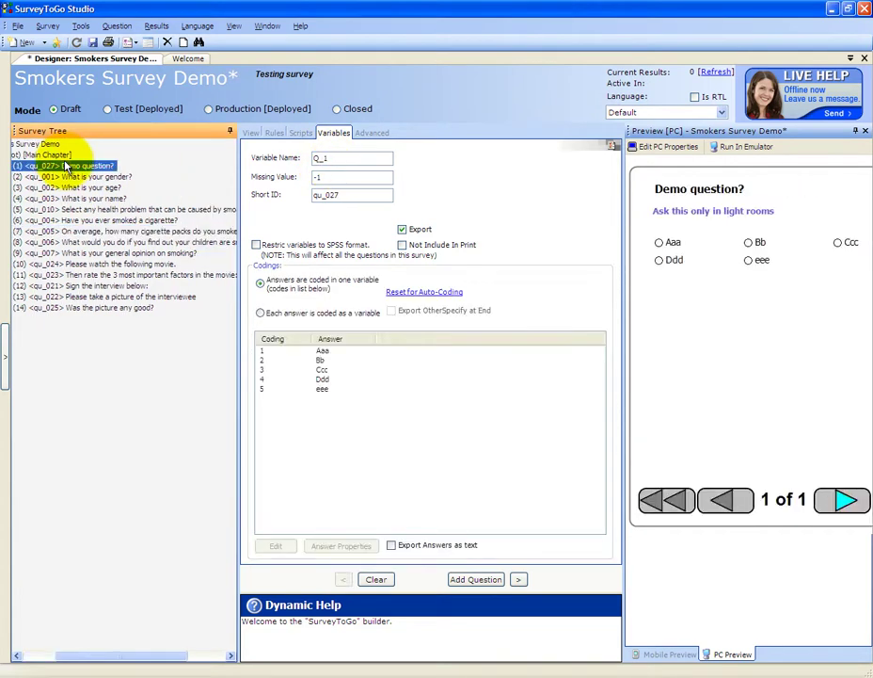
{"action": "left_click", "coordinate": [319, 159]}
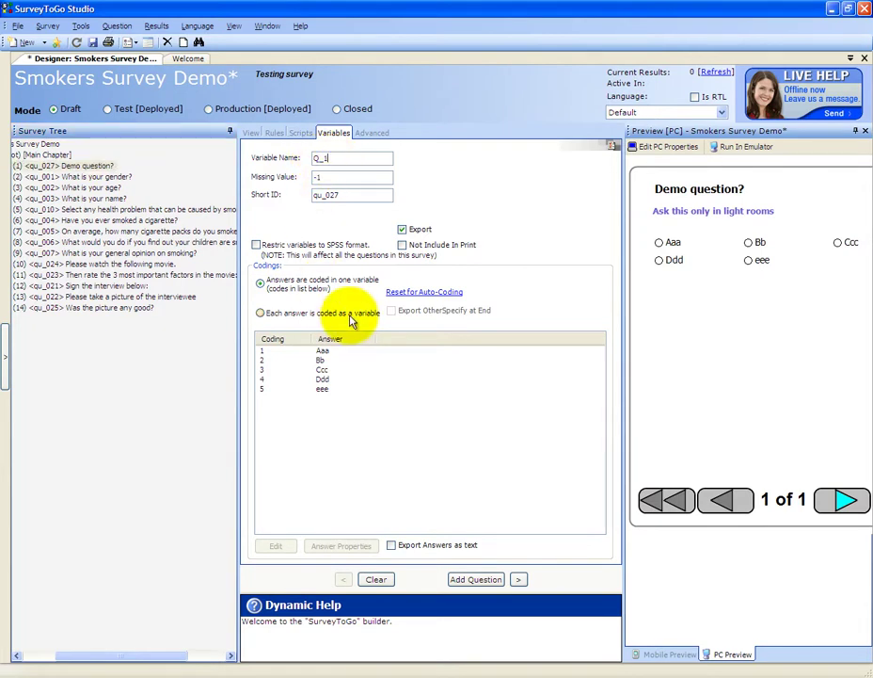
{"action": "left_click_drag", "start_coordinate": [109, 661], "coordinate": [74, 665]}
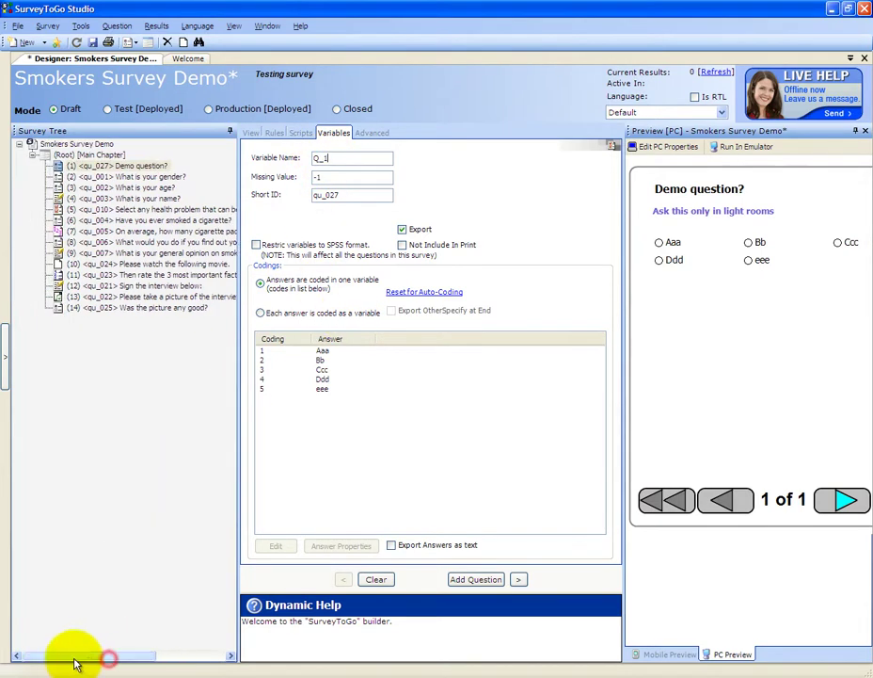
{"action": "double_click", "coordinate": [318, 178]}
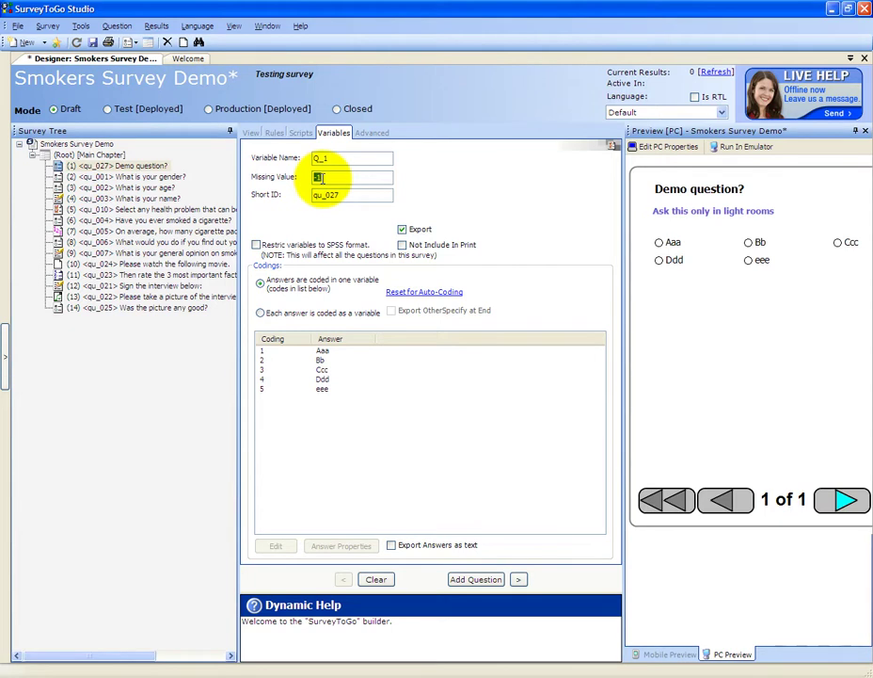
Replace the Demo question's short ID qu_027 with QU-01.
{"action": "left_click", "coordinate": [320, 178]}
{"action": "double_click", "coordinate": [344, 194]}
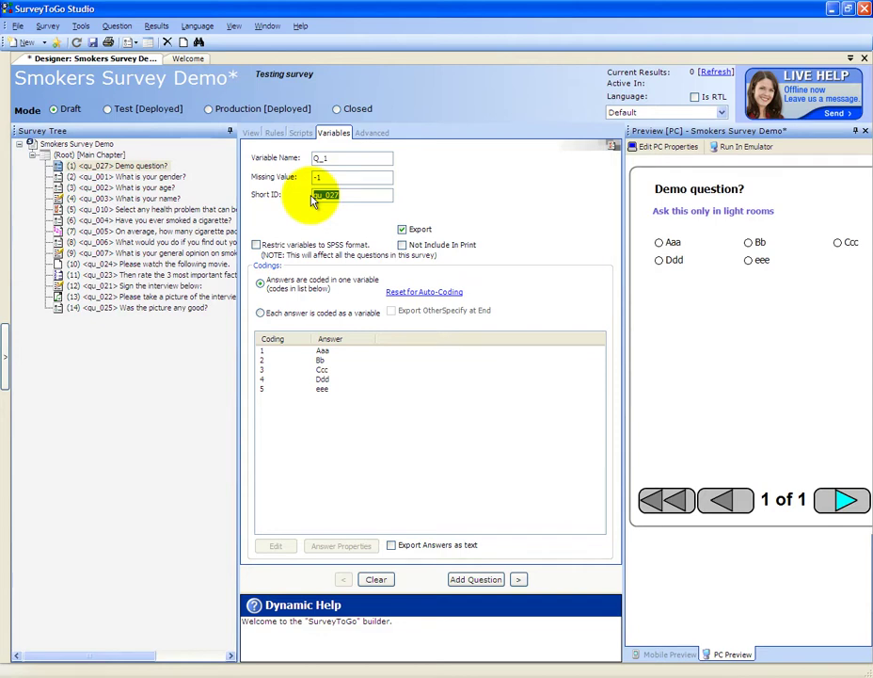
{"action": "type", "text": "QU-01"}
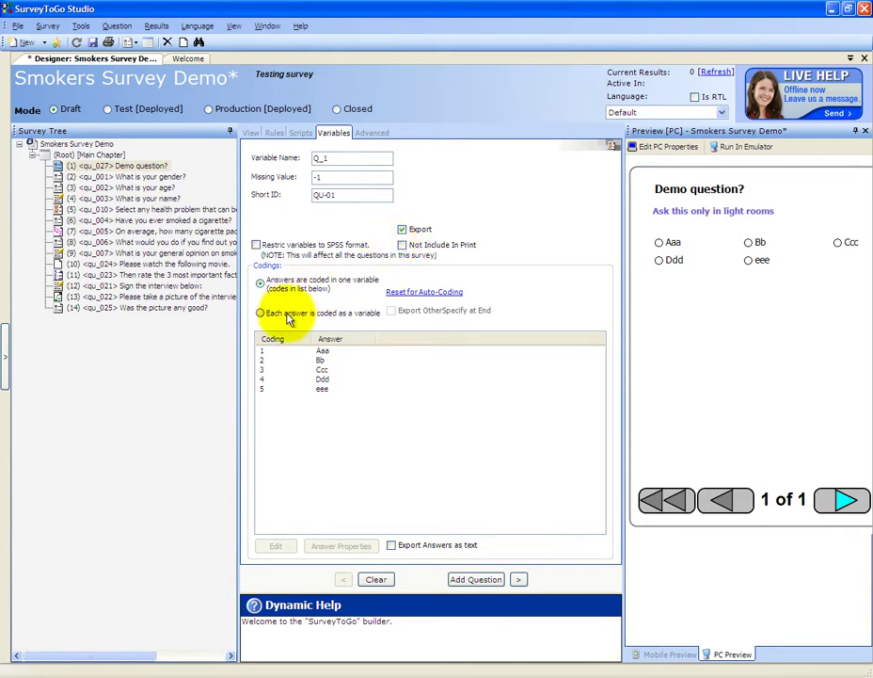
{"action": "left_click", "coordinate": [276, 353]}
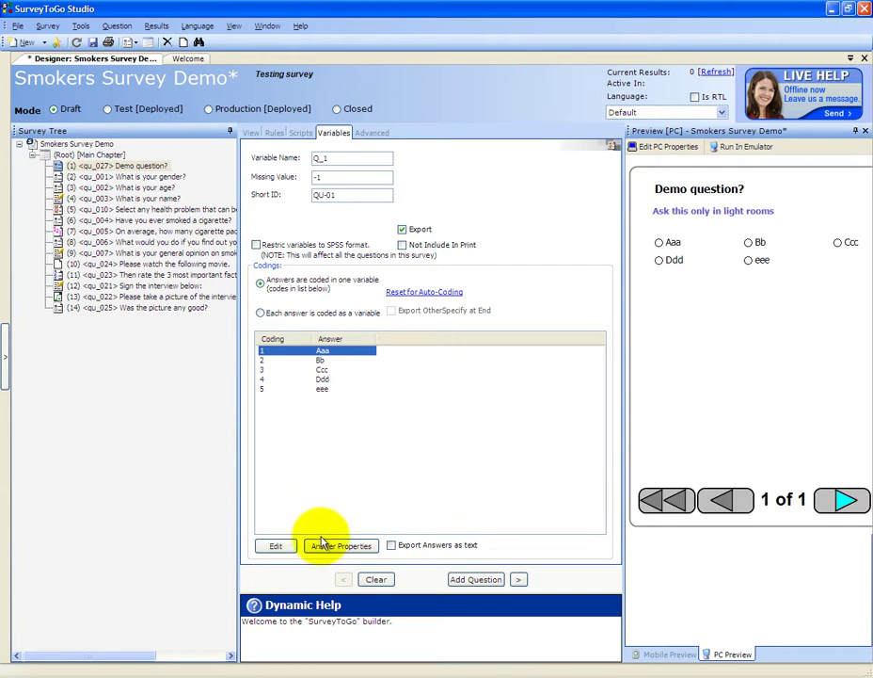
Toggle Other (Specify) on and off in answer Bb's properties, then cancel without changes.
{"action": "left_click", "coordinate": [292, 360]}
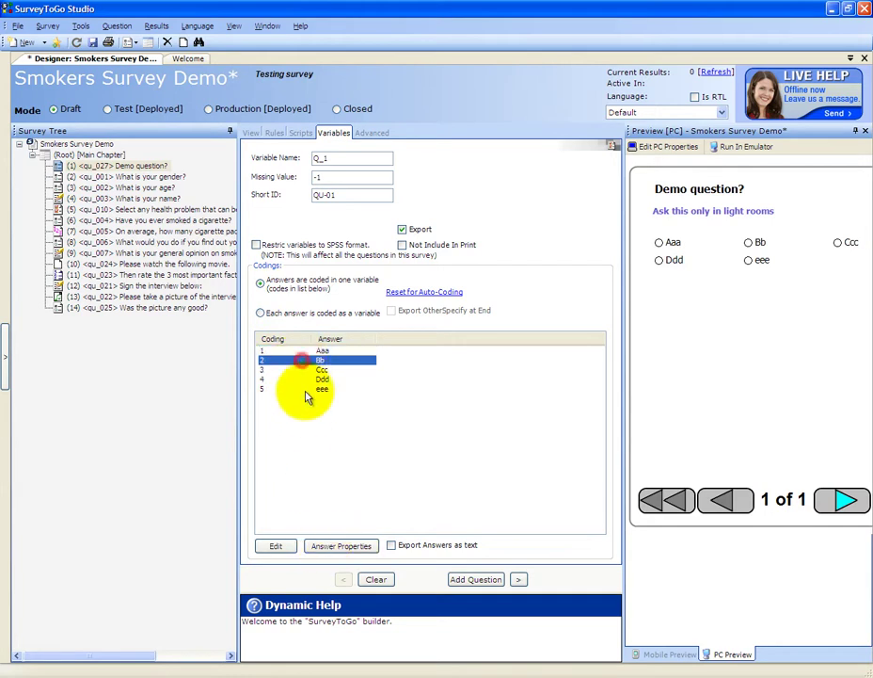
{"action": "left_click", "coordinate": [340, 548]}
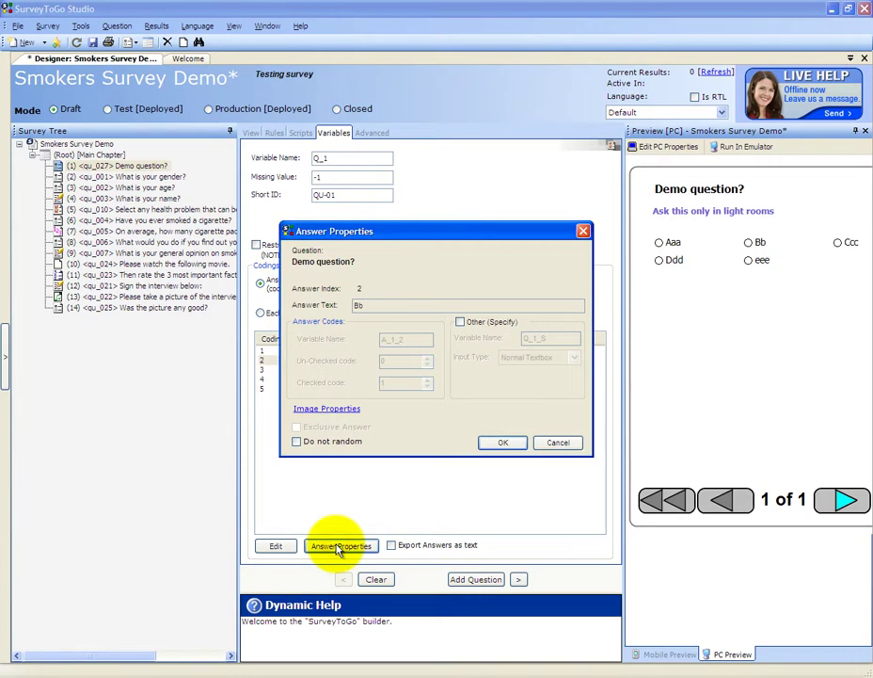
{"action": "left_click_drag", "start_coordinate": [471, 235], "coordinate": [523, 281]}
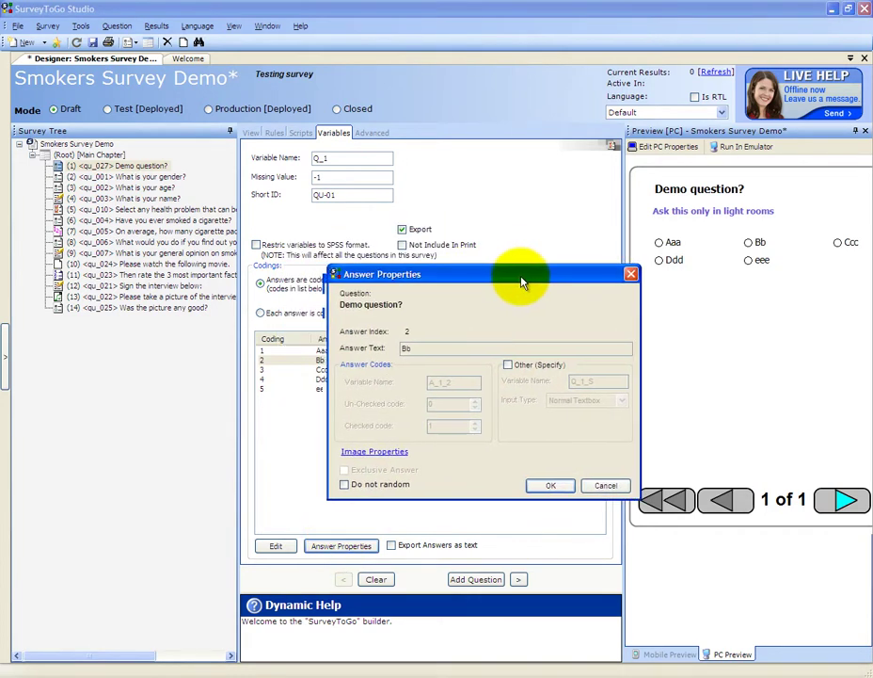
{"action": "left_click", "coordinate": [527, 367]}
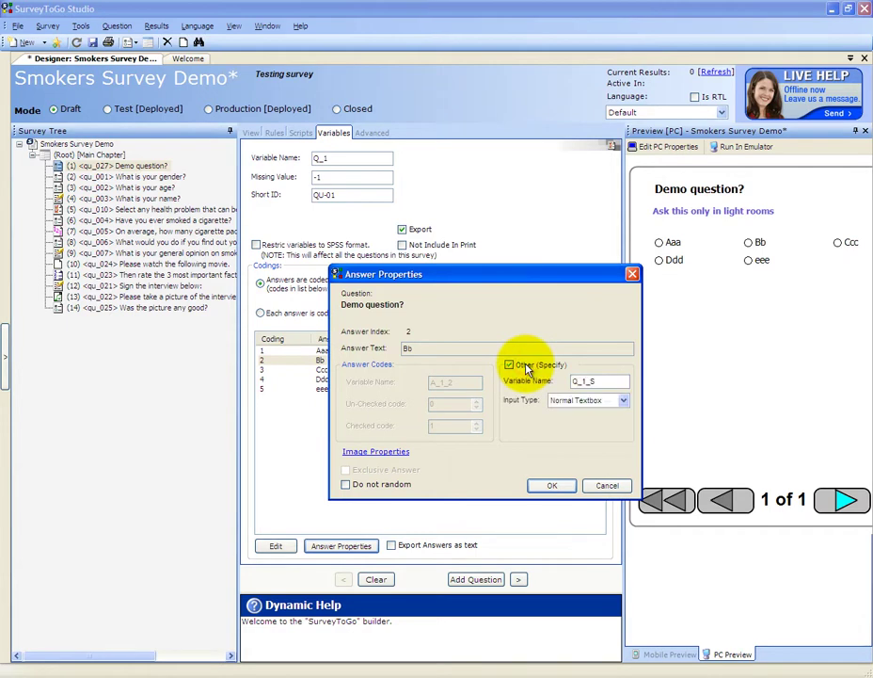
{"action": "left_click", "coordinate": [526, 367]}
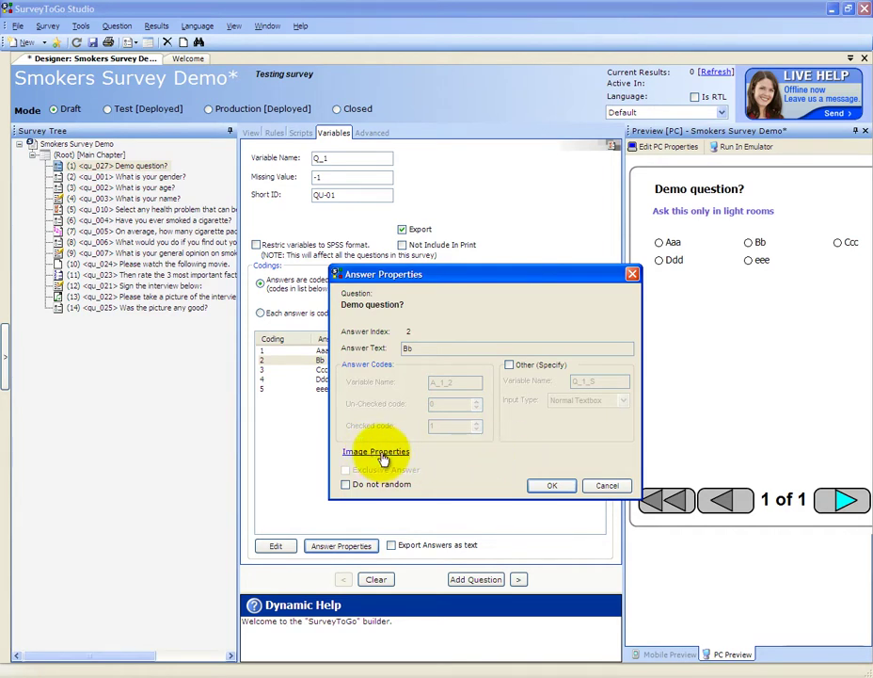
{"action": "left_click", "coordinate": [595, 487]}
Recheck answer Bb's properties from the answers list, then bring up the advanced options.
{"action": "left_click", "coordinate": [288, 362]}
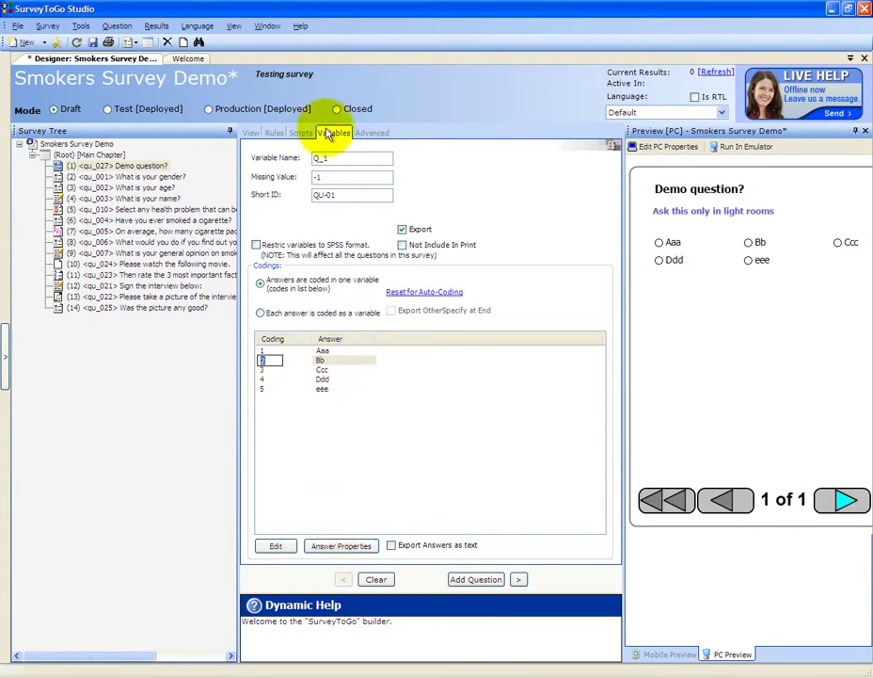
{"action": "left_click", "coordinate": [250, 135]}
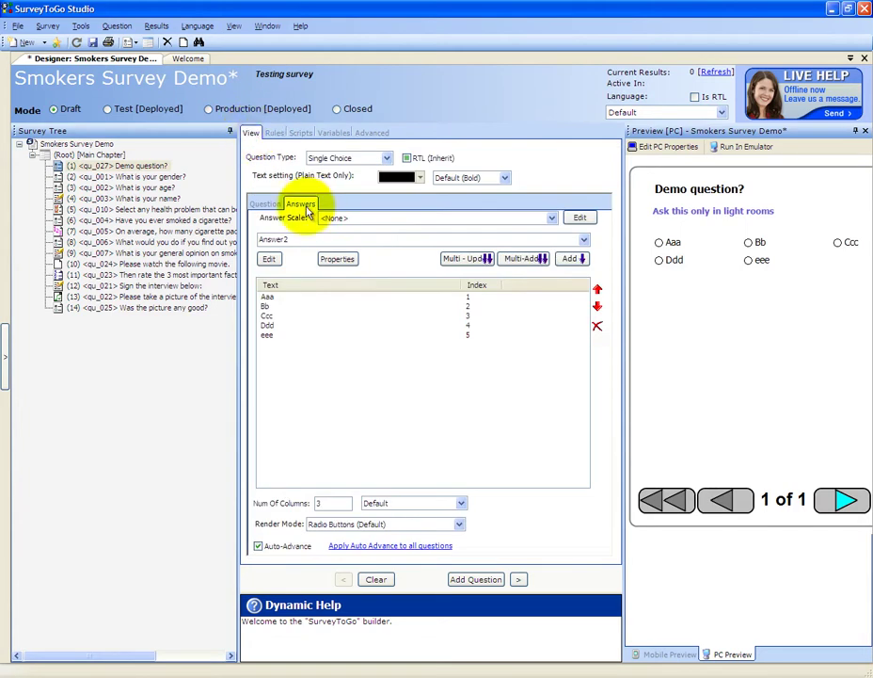
{"action": "left_click", "coordinate": [273, 307]}
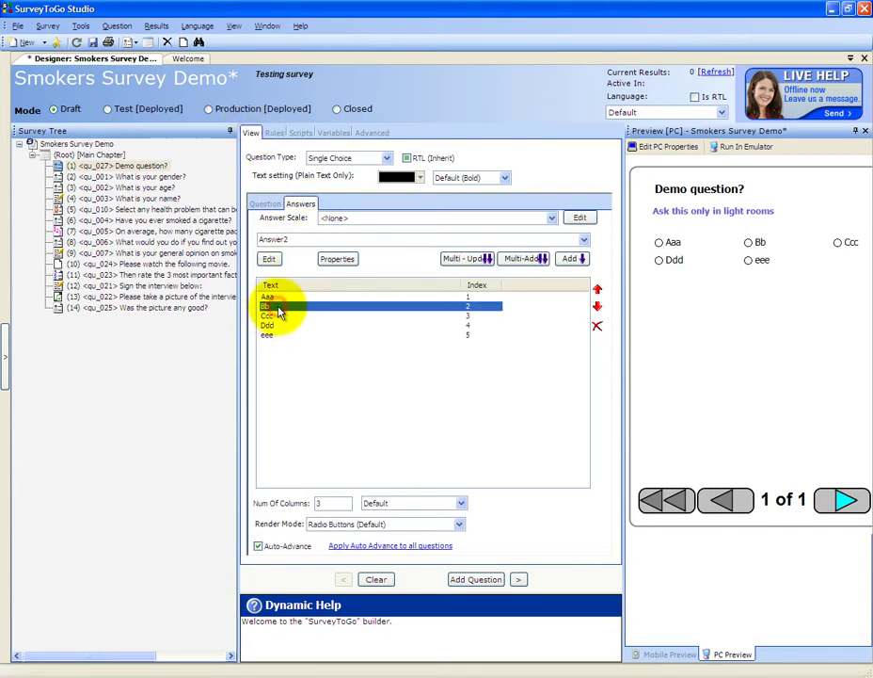
{"action": "left_click", "coordinate": [339, 261]}
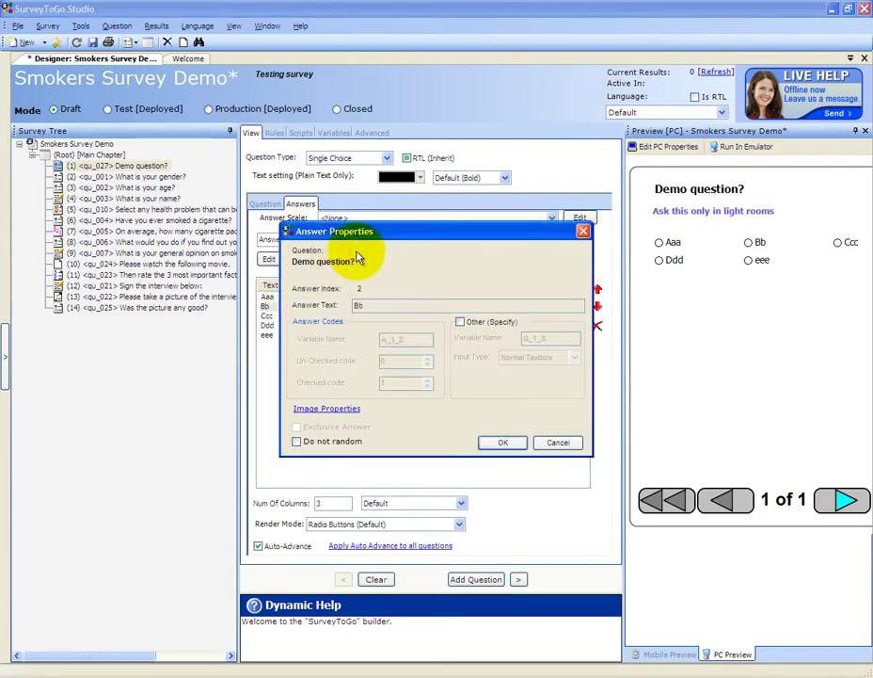
{"action": "left_click", "coordinate": [584, 232]}
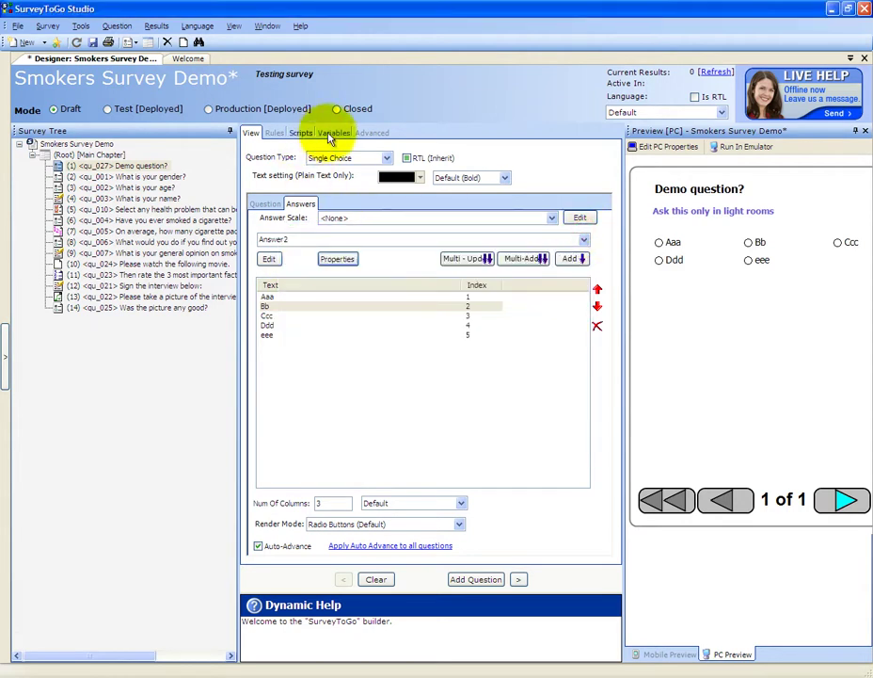
{"action": "left_click", "coordinate": [369, 134]}
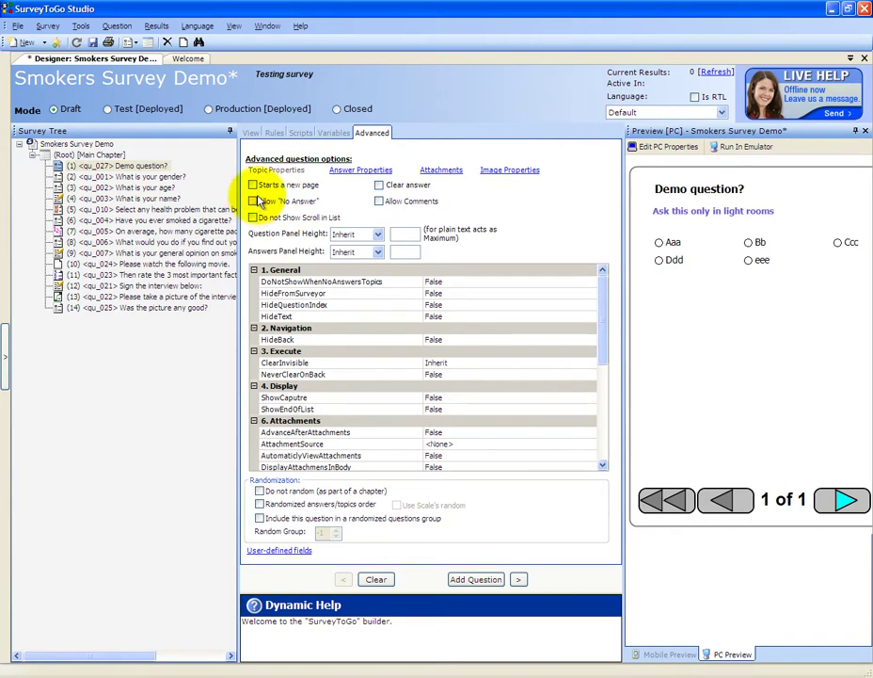
{"action": "left_click", "coordinate": [254, 186]}
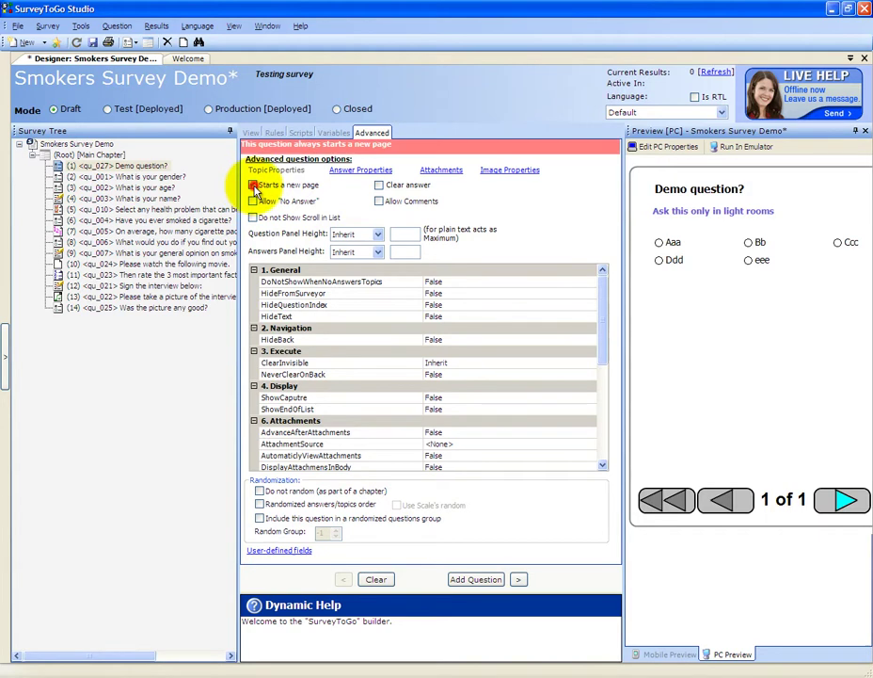
{"action": "left_click", "coordinate": [253, 187]}
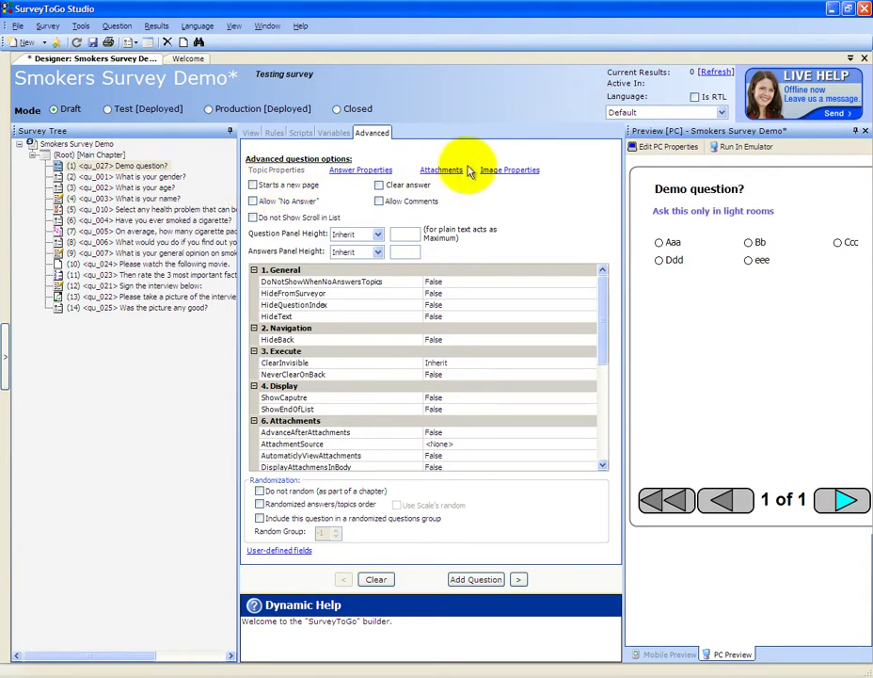
{"action": "left_click", "coordinate": [504, 173]}
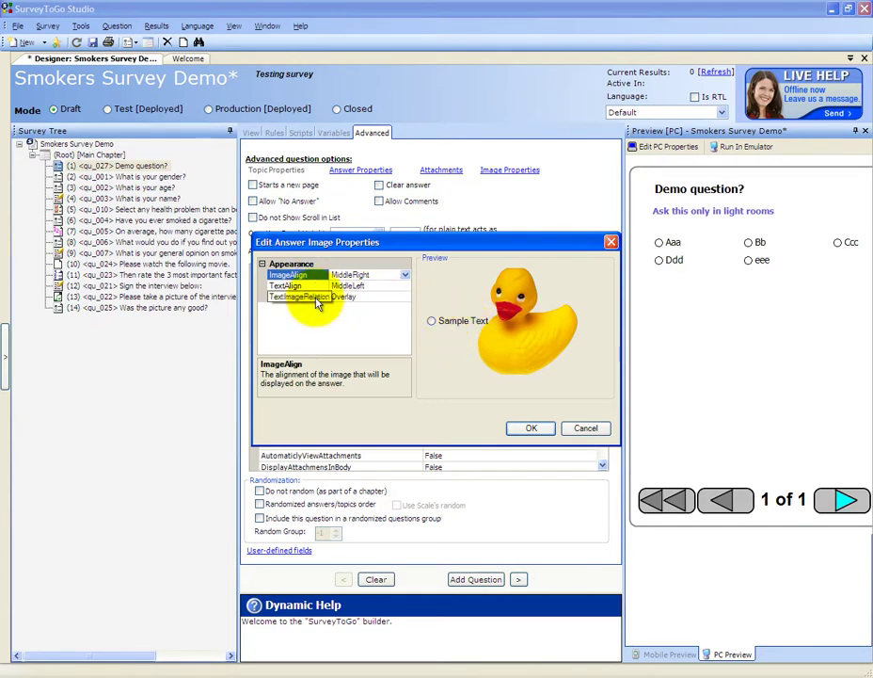
{"action": "left_click", "coordinate": [583, 429]}
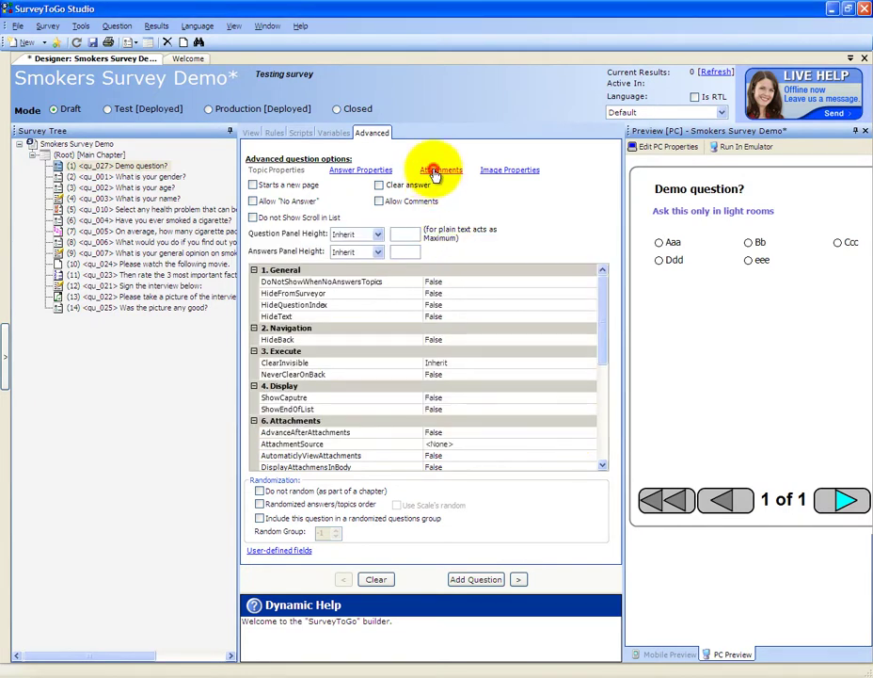
{"action": "left_click", "coordinate": [437, 172]}
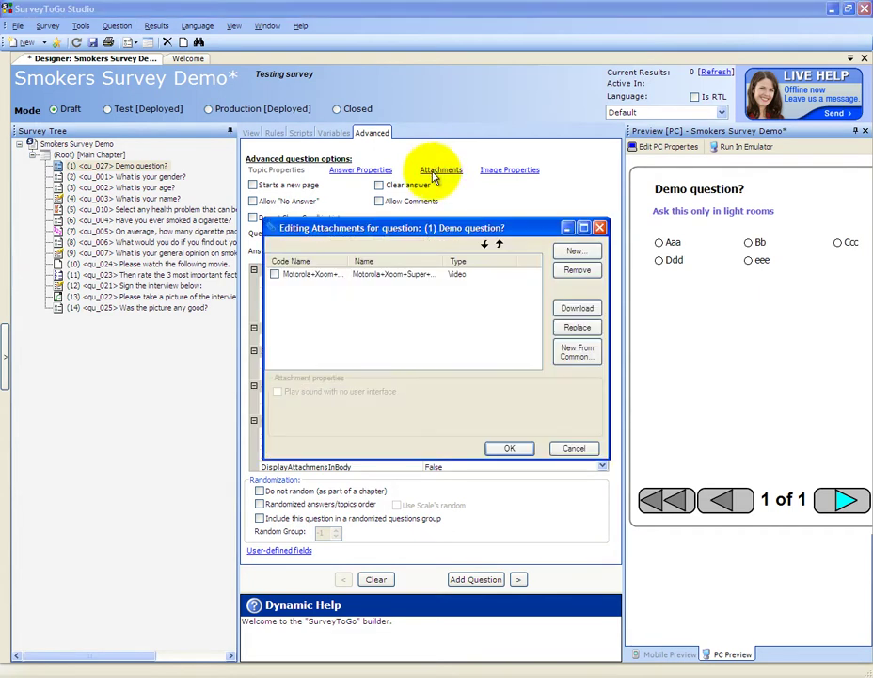
{"action": "left_click", "coordinate": [599, 229]}
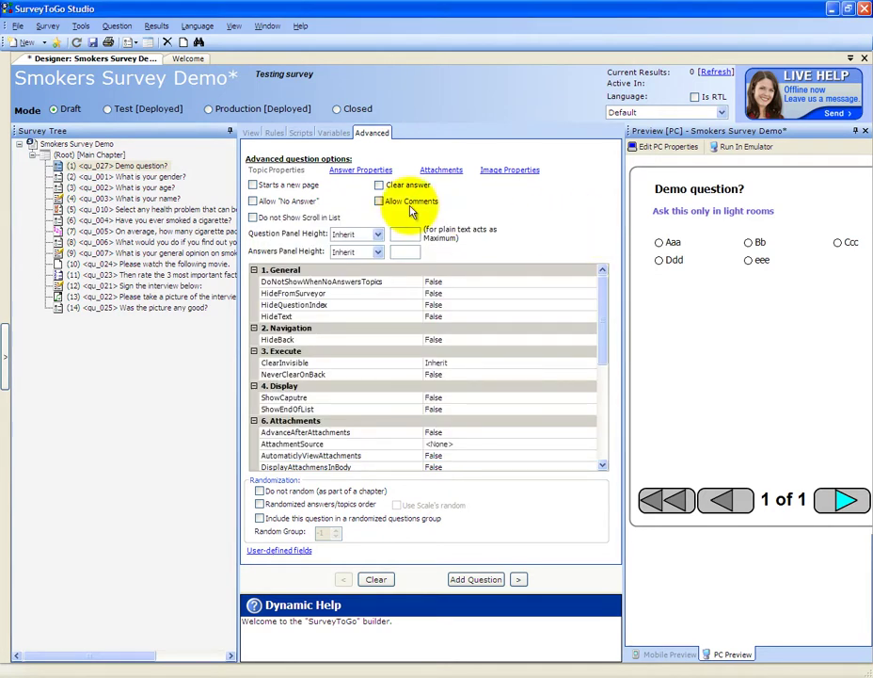
{"action": "left_click", "coordinate": [361, 171]}
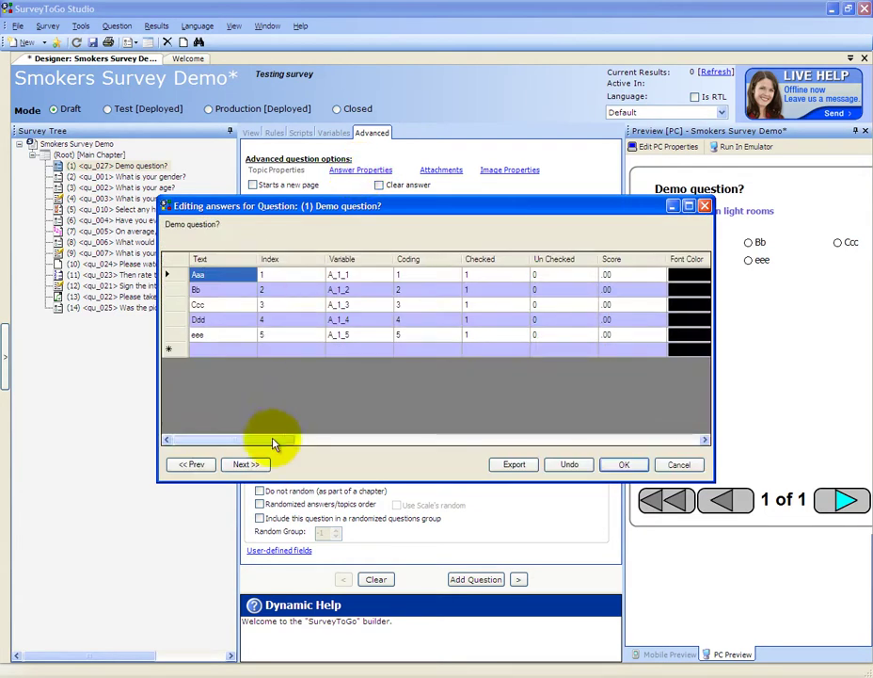
{"action": "left_click_drag", "start_coordinate": [273, 439], "coordinate": [381, 438]}
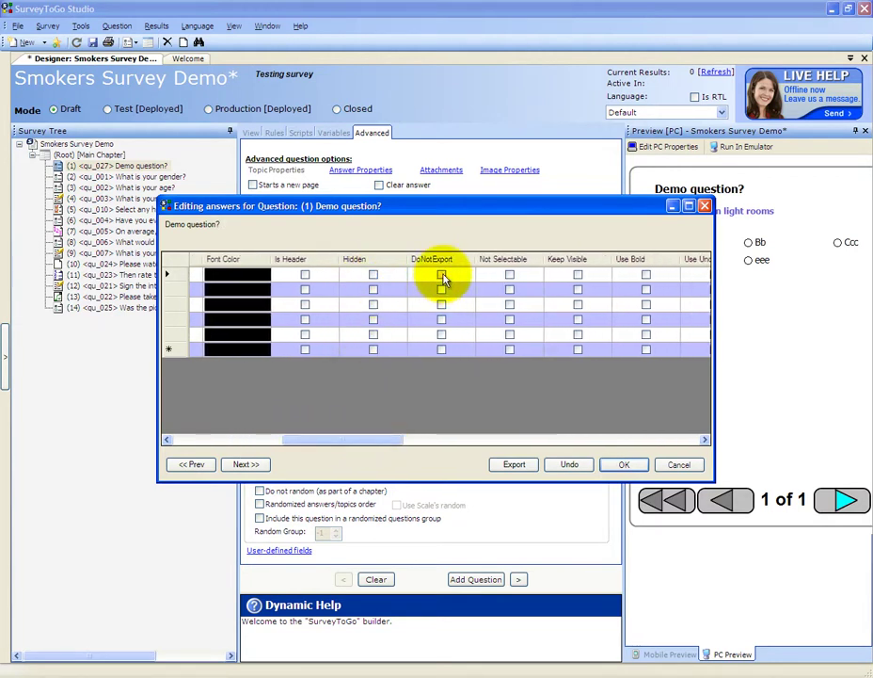
{"action": "left_click_drag", "start_coordinate": [382, 440], "coordinate": [426, 442]}
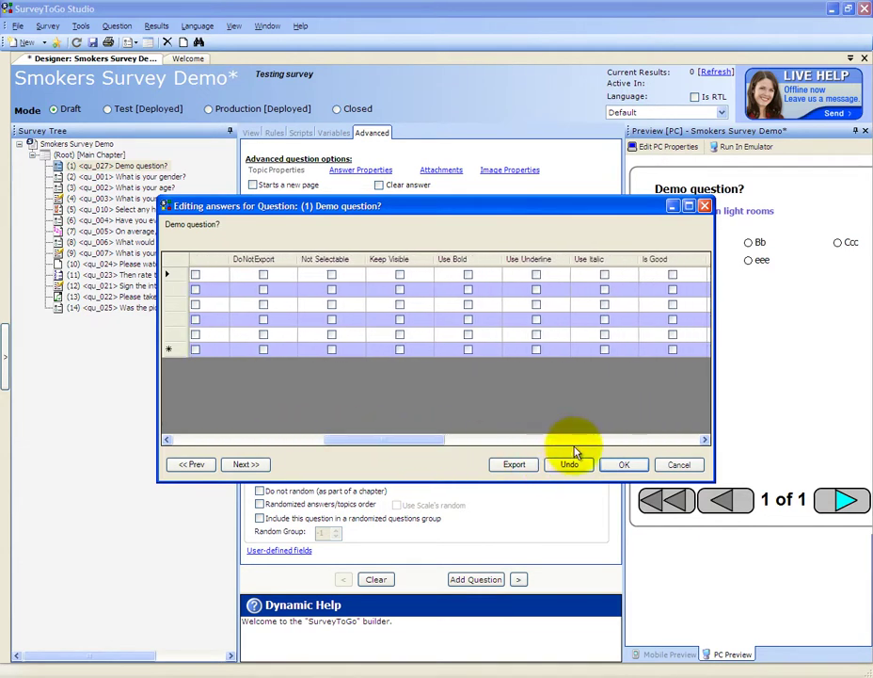
{"action": "left_click", "coordinate": [673, 467]}
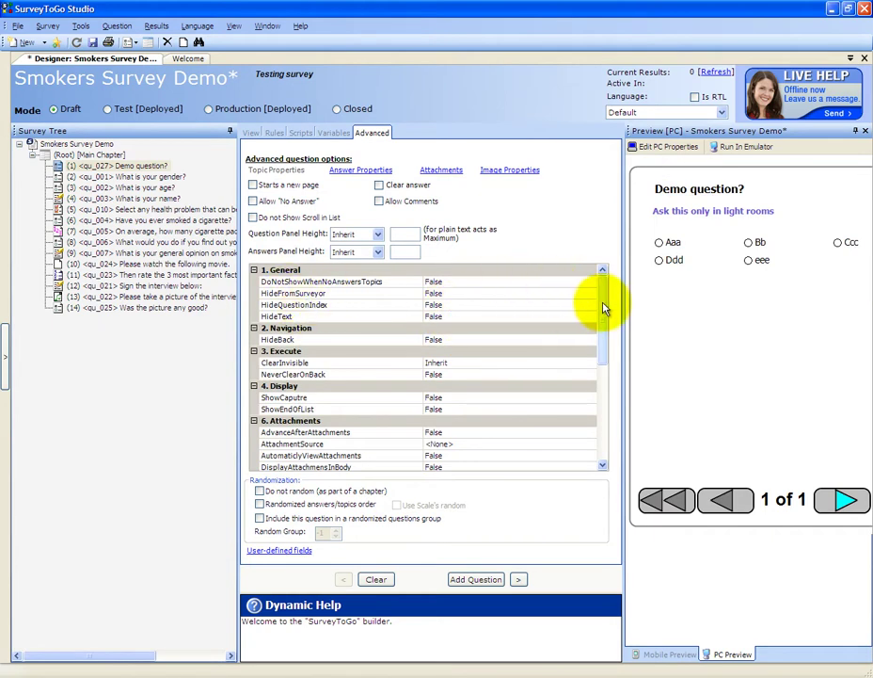
Scroll to HideFromSurveyor in the properties grid, then select the Smokers Survey Demo root node.
{"action": "mouse_move", "coordinate": [604, 306]}
{"action": "left_mouse_down"}
{"action": "mouse_move", "coordinate": [604, 413]}
{"action": "mouse_move", "coordinate": [602, 306]}
{"action": "left_mouse_up"}
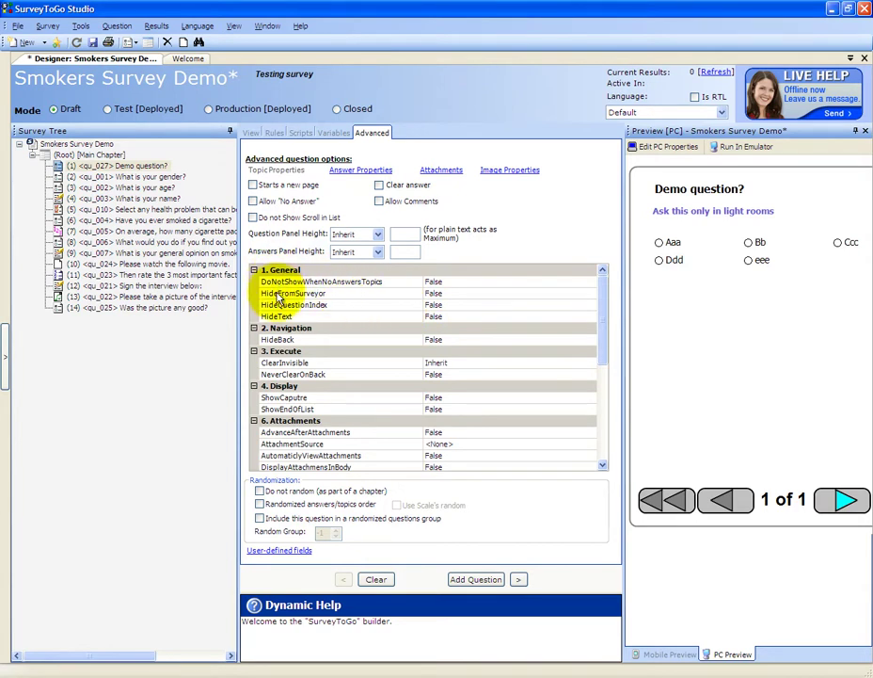
{"action": "left_click", "coordinate": [282, 295]}
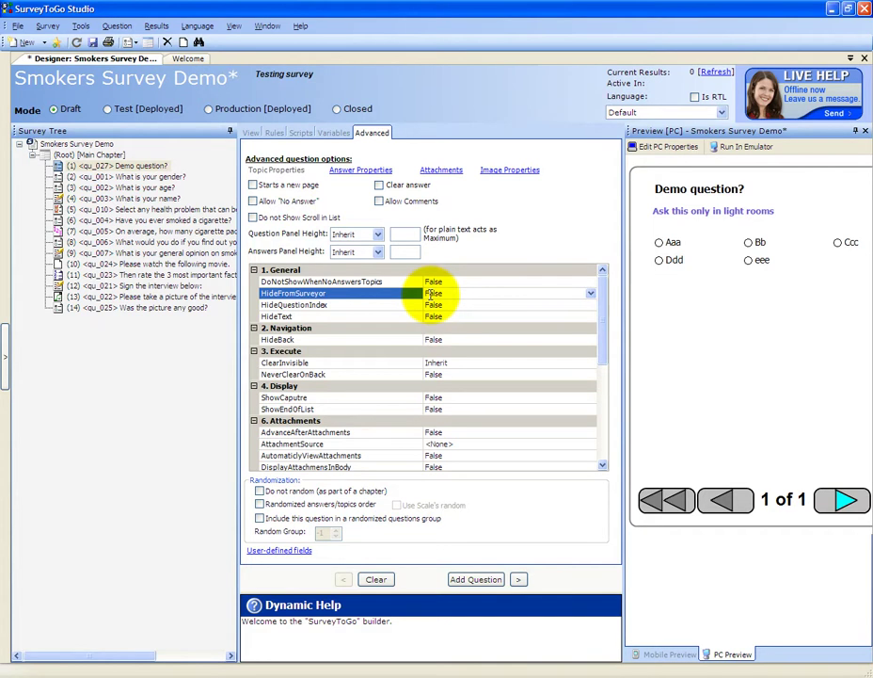
{"action": "left_click", "coordinate": [94, 145]}
Turn on Show Question Index and ShortID as Question Index in the survey properties.
{"action": "left_click", "coordinate": [351, 133]}
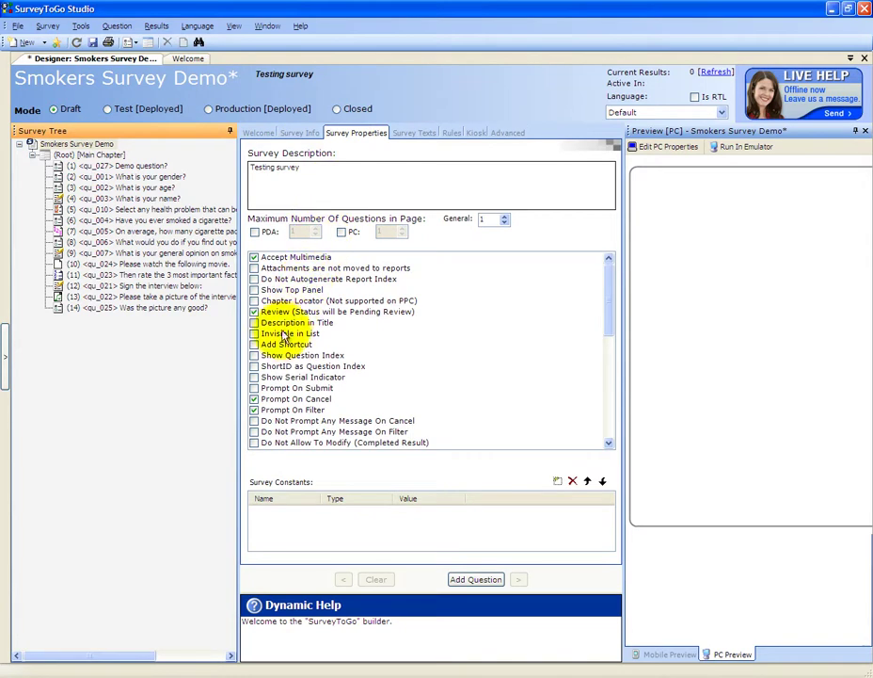
{"action": "left_click", "coordinate": [255, 356]}
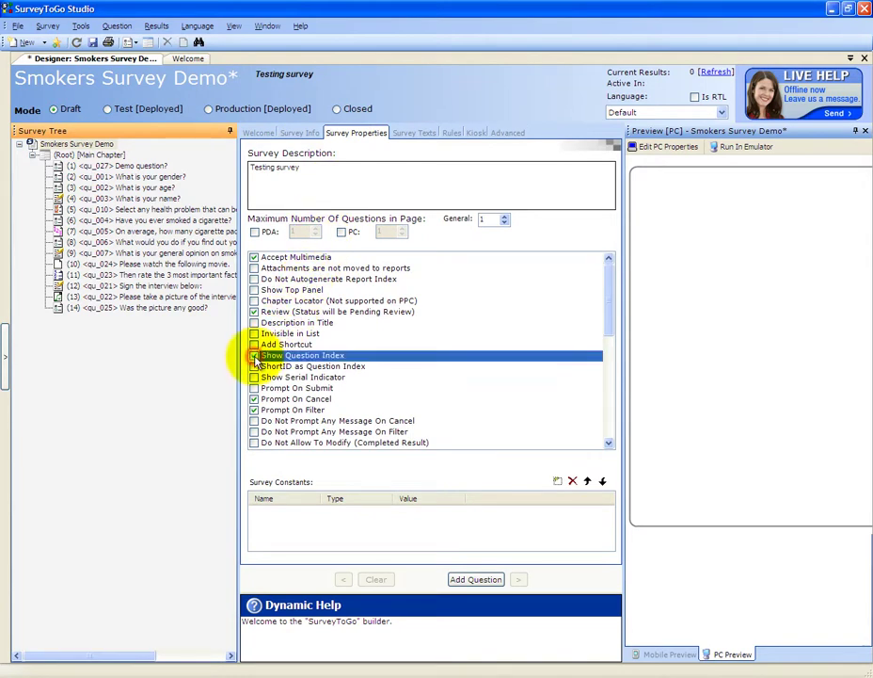
{"action": "left_click", "coordinate": [255, 367]}
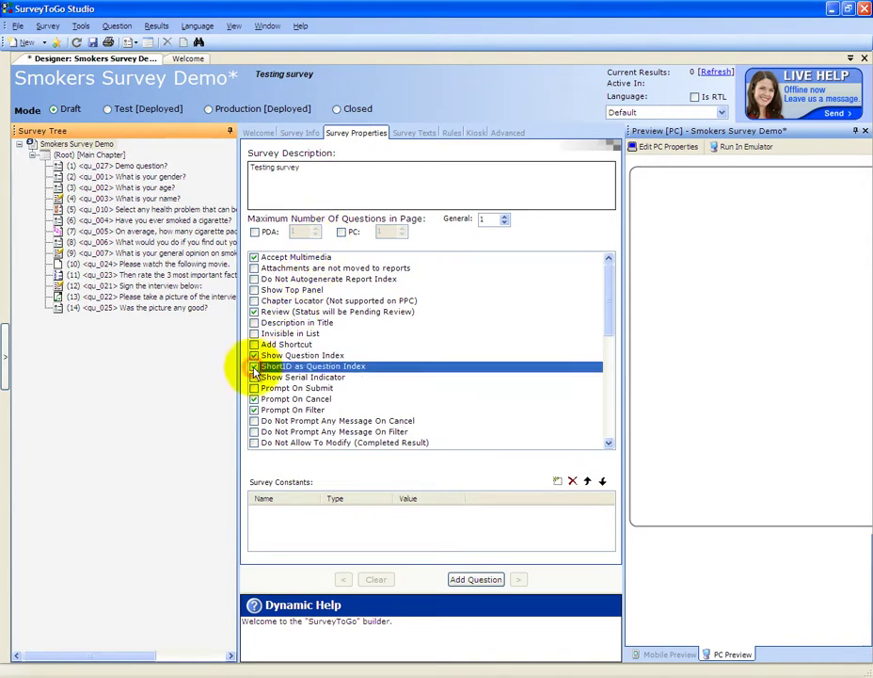
Return to Demo question's variables and select its short ID QU-01.
{"action": "left_click", "coordinate": [128, 167]}
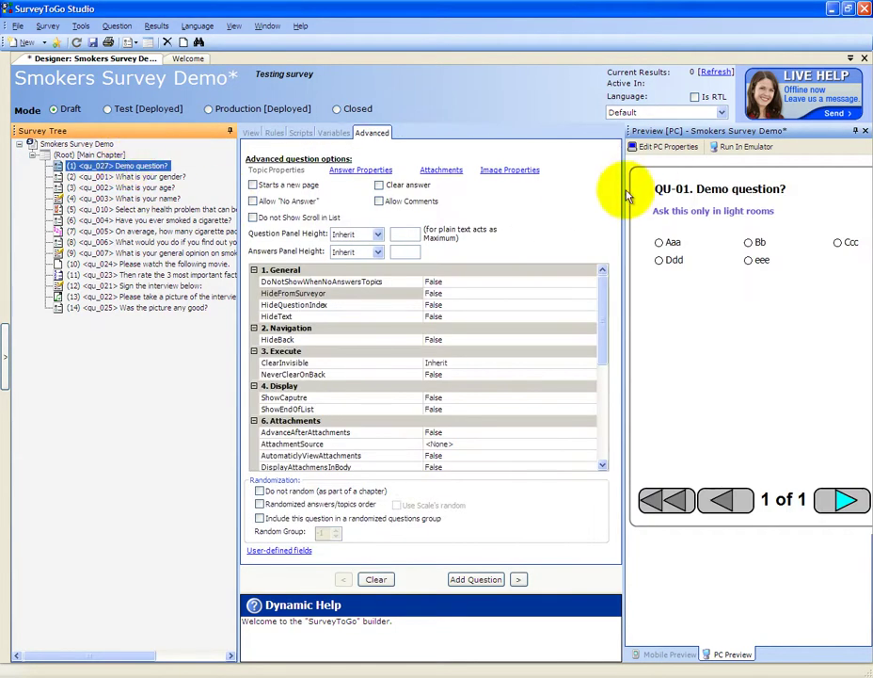
{"action": "left_click", "coordinate": [333, 133]}
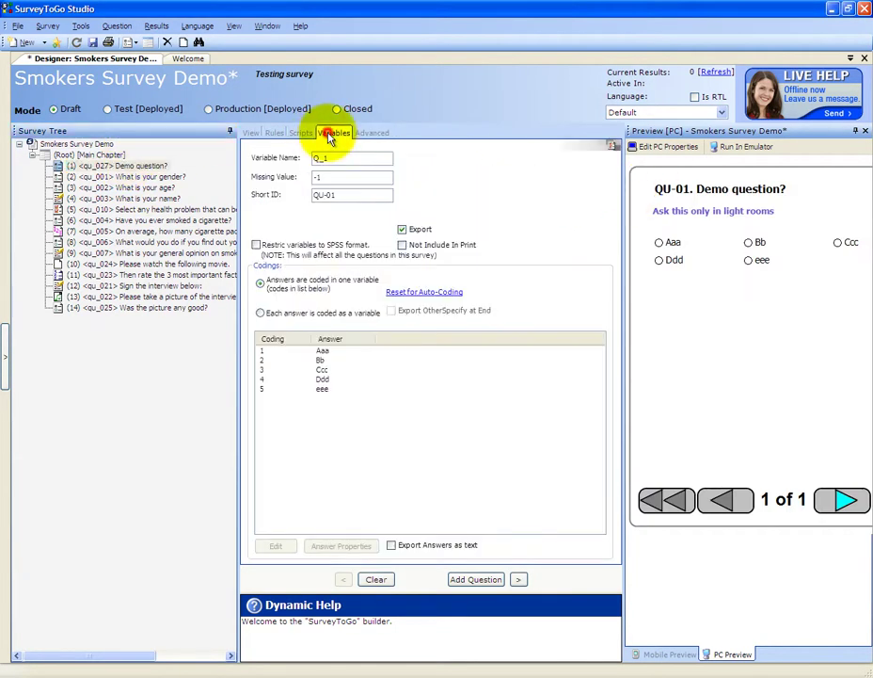
{"action": "double_click", "coordinate": [344, 191]}
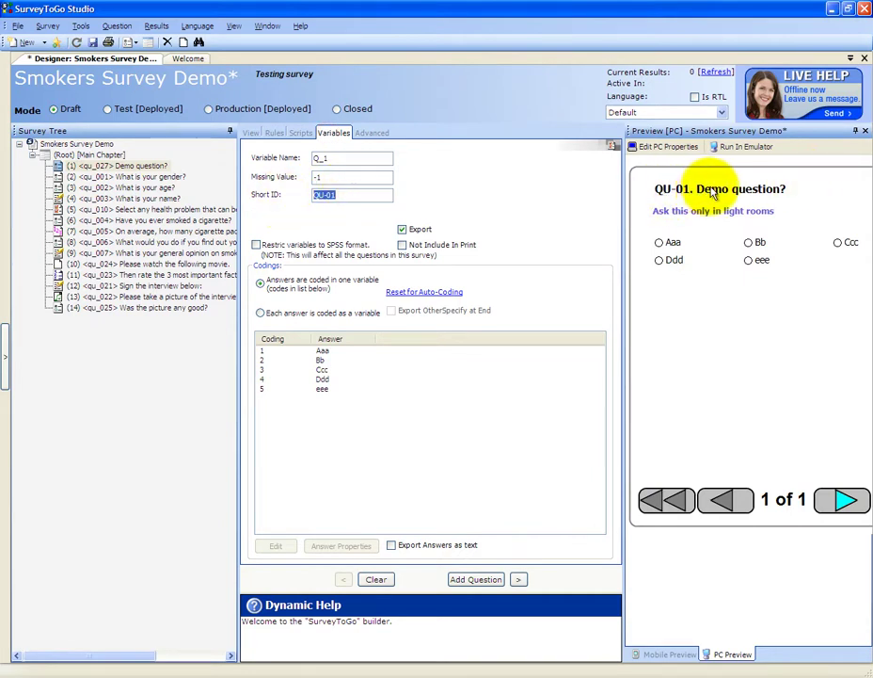
Set the Demo question's HideQuestionIndex to True, then revert it to False.
{"action": "left_click", "coordinate": [371, 134]}
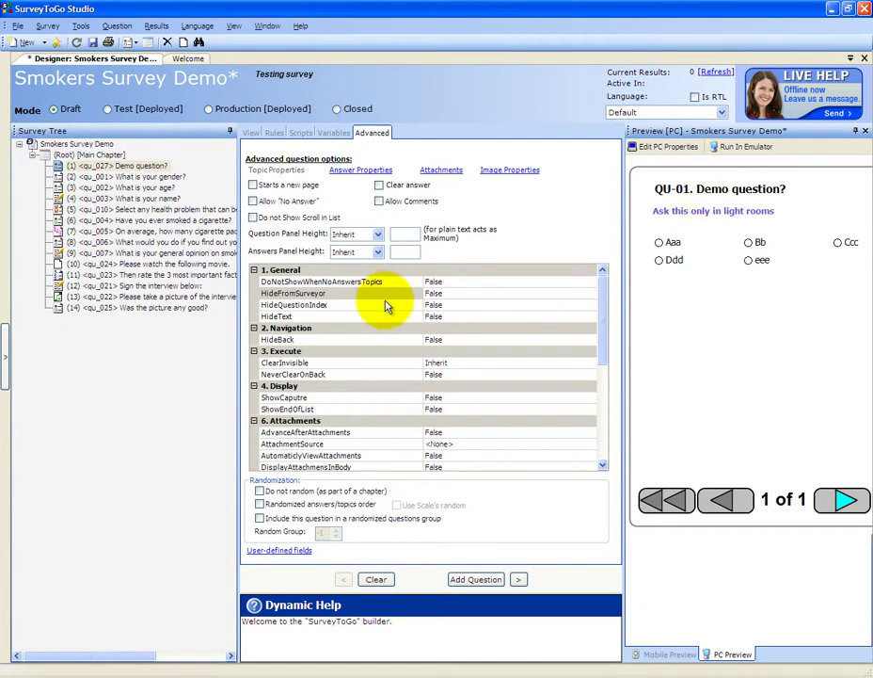
{"action": "left_click", "coordinate": [285, 307]}
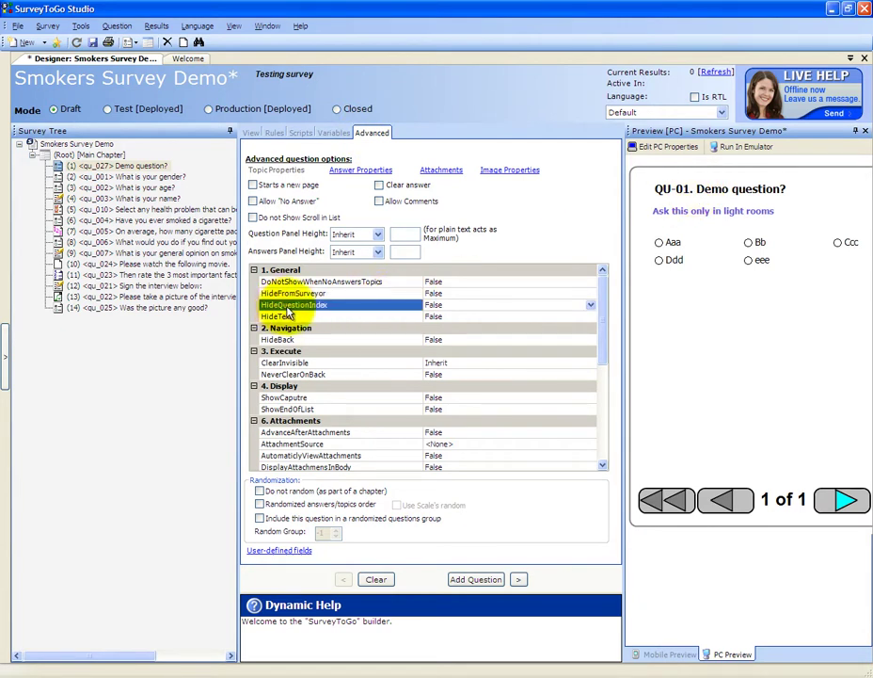
{"action": "double_click", "coordinate": [433, 304]}
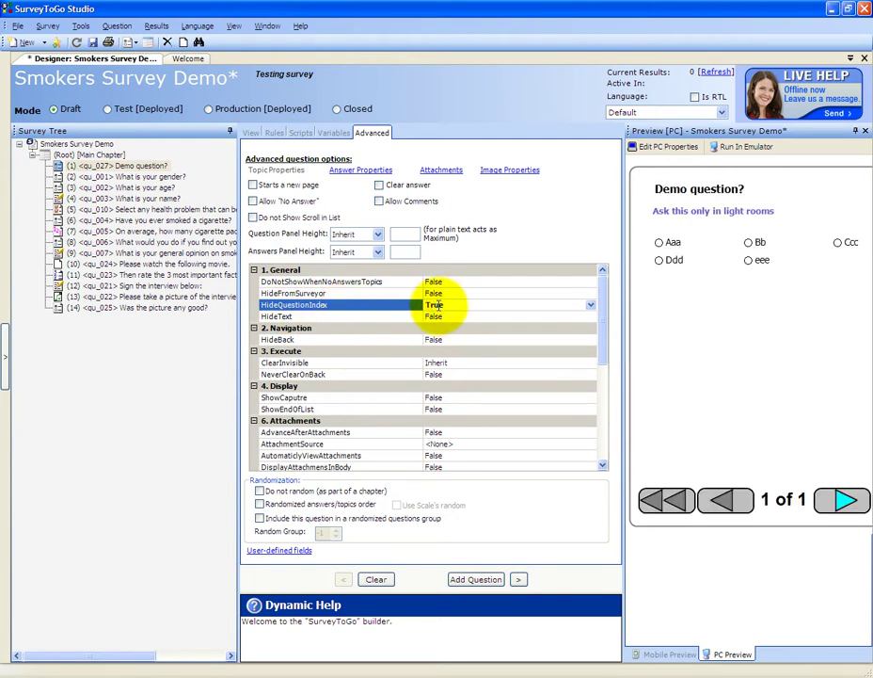
{"action": "double_click", "coordinate": [434, 305]}
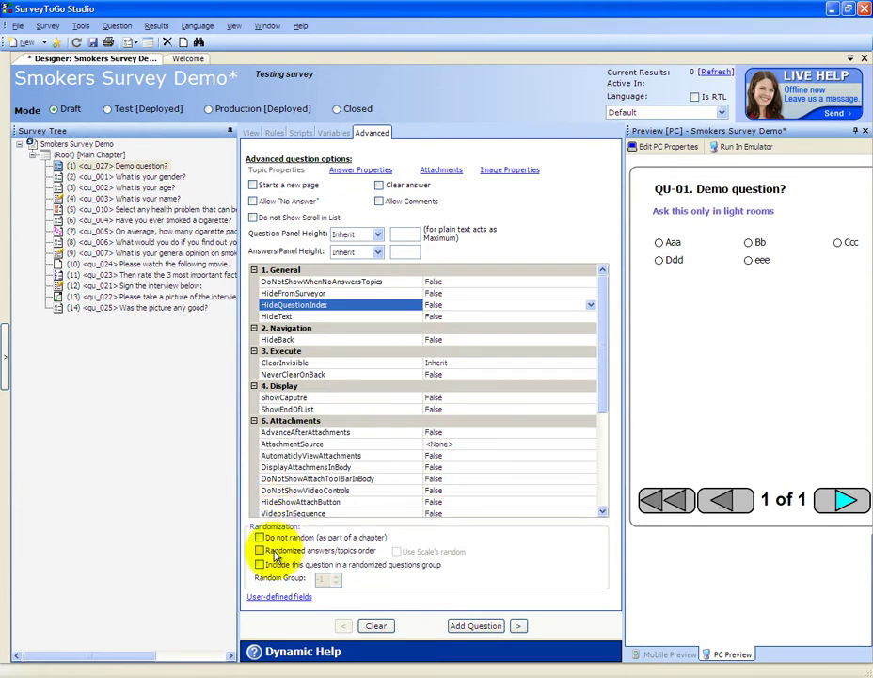
Turn on Randomized answers/topics order for the Demo question's five answers.
{"action": "left_click", "coordinate": [274, 553]}
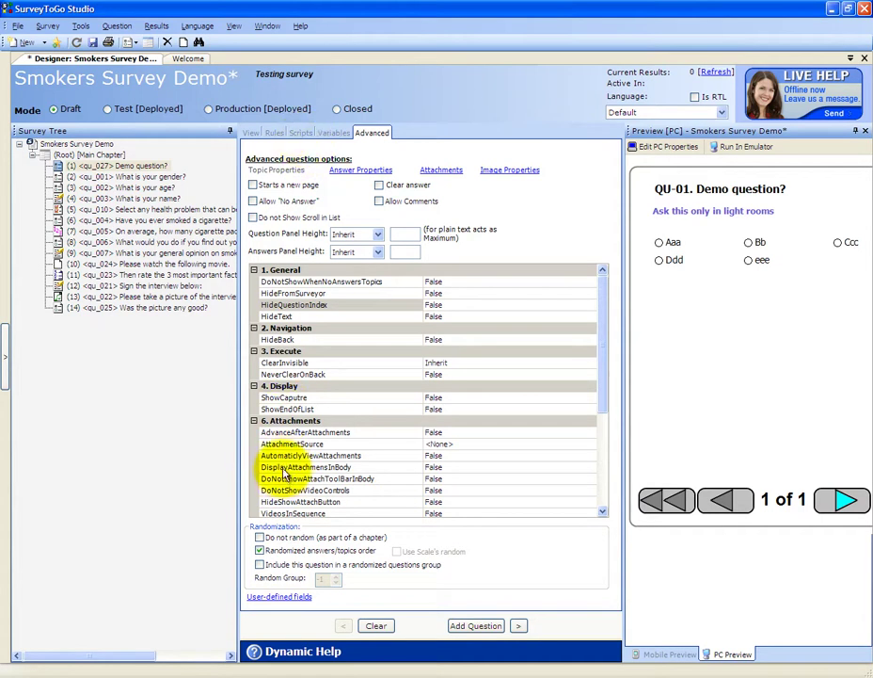
Add a sixth answer to Demo question? and name it 'Other'.
{"action": "left_click", "coordinate": [252, 133]}
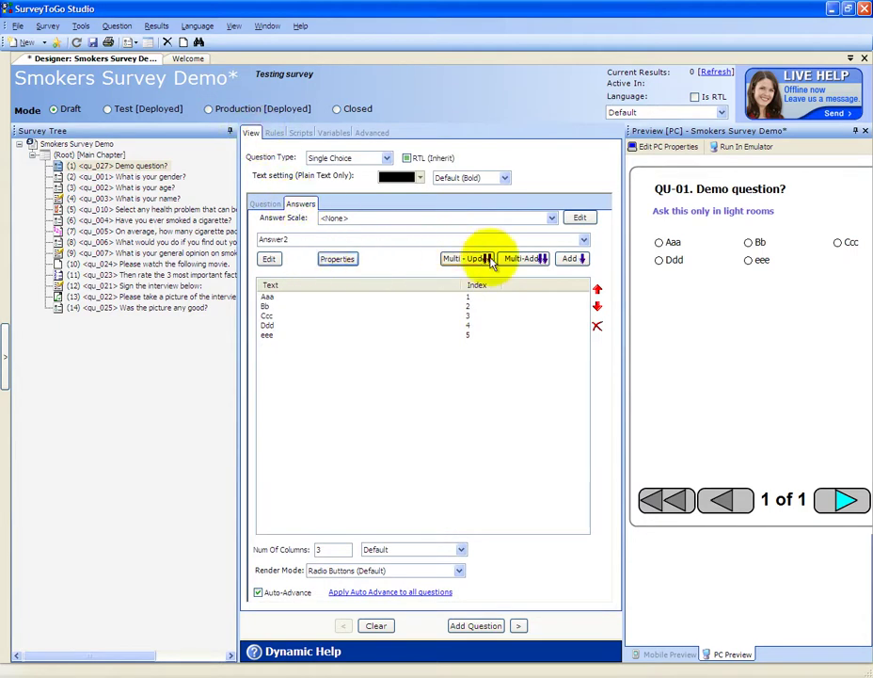
{"action": "left_click", "coordinate": [569, 259]}
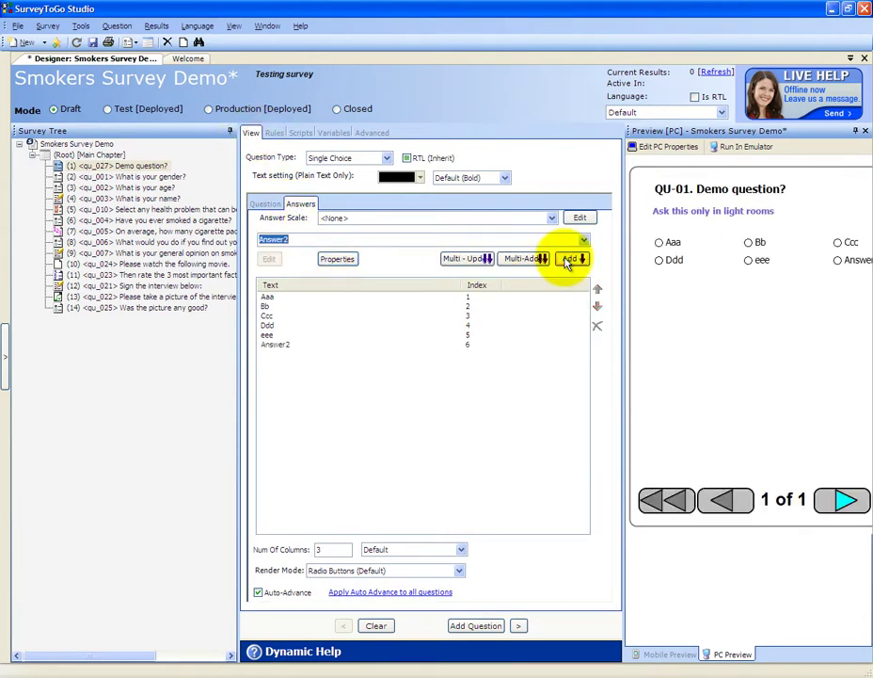
{"action": "left_click", "coordinate": [275, 347]}
{"action": "left_click", "coordinate": [276, 346]}
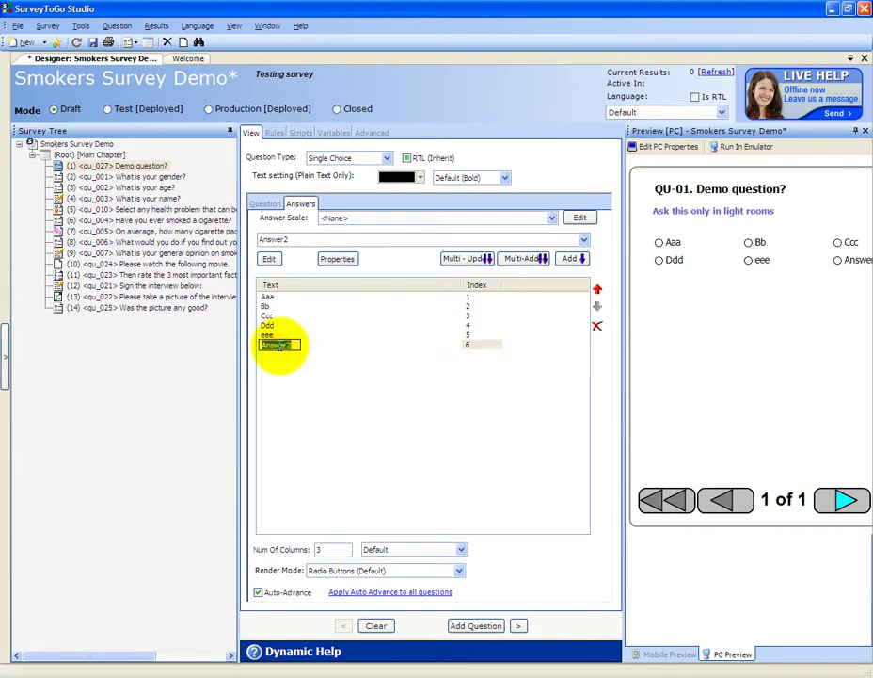
{"action": "type", "text": "Other"}
{"action": "key", "text": "Return"}
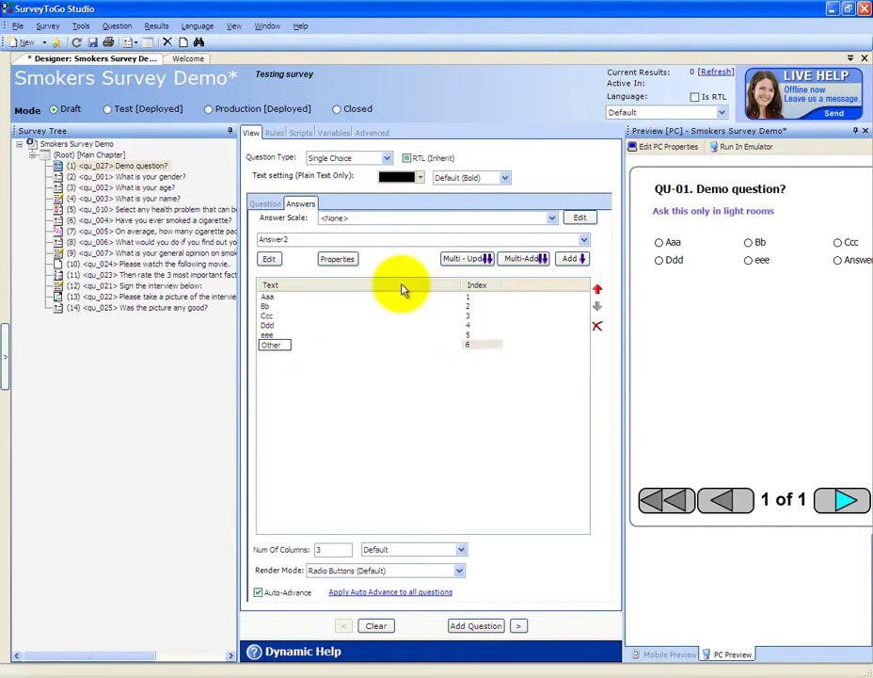
Set the Other answer's properties to Do not random and confirm.
{"action": "left_click", "coordinate": [280, 346]}
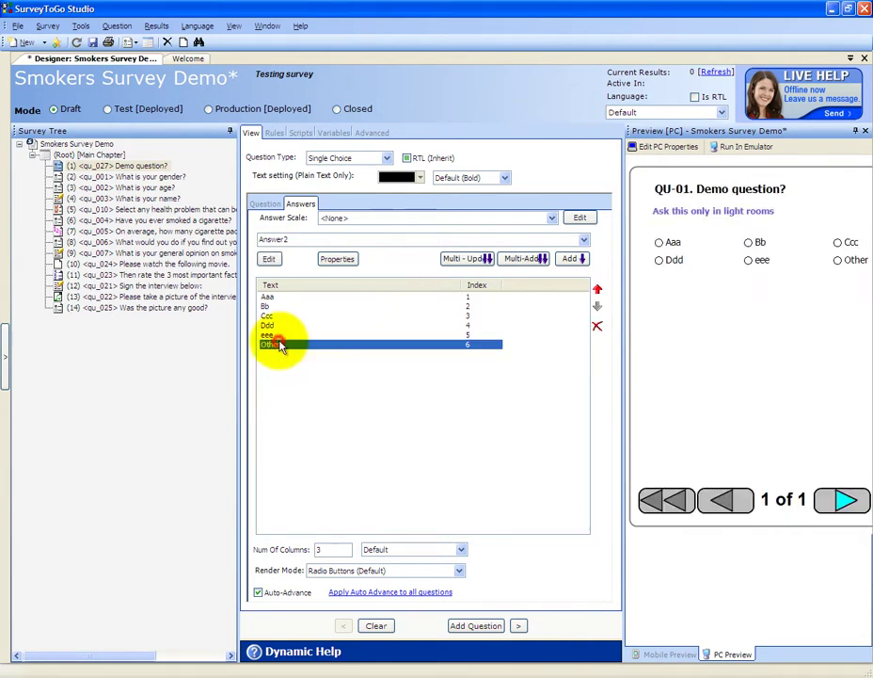
{"action": "left_click", "coordinate": [338, 261]}
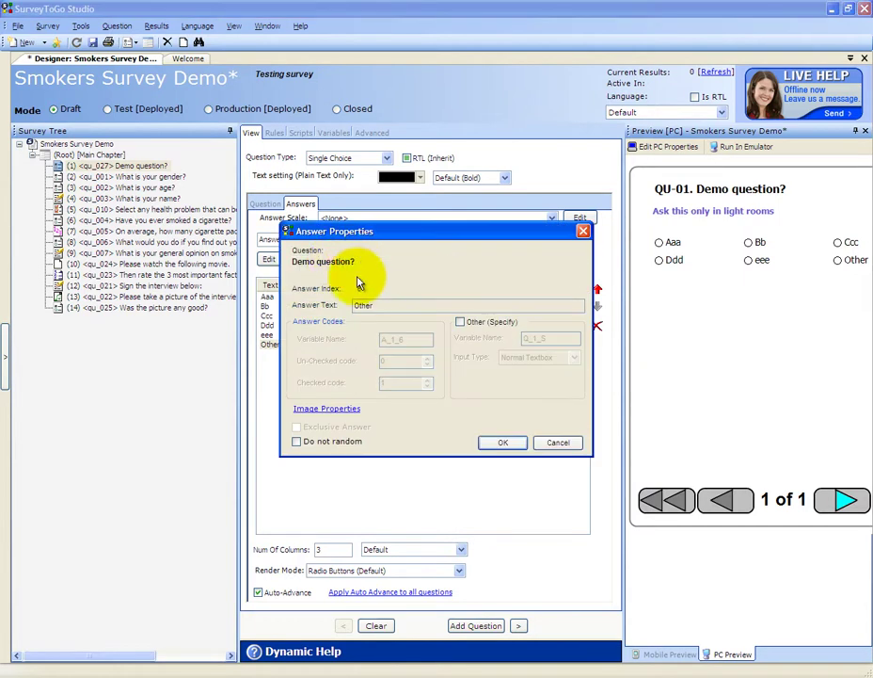
{"action": "left_click", "coordinate": [298, 443]}
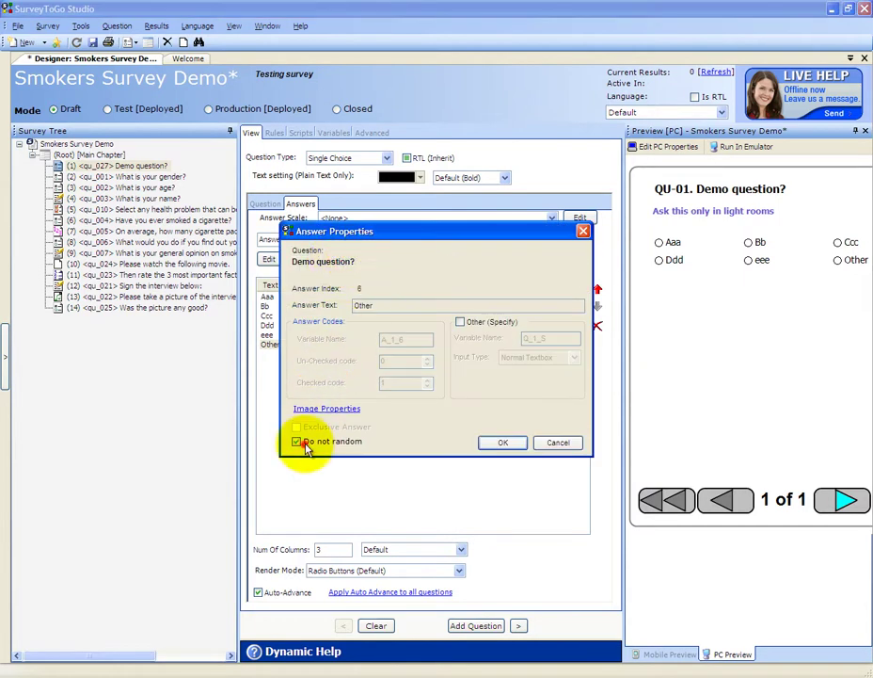
{"action": "left_click", "coordinate": [503, 443]}
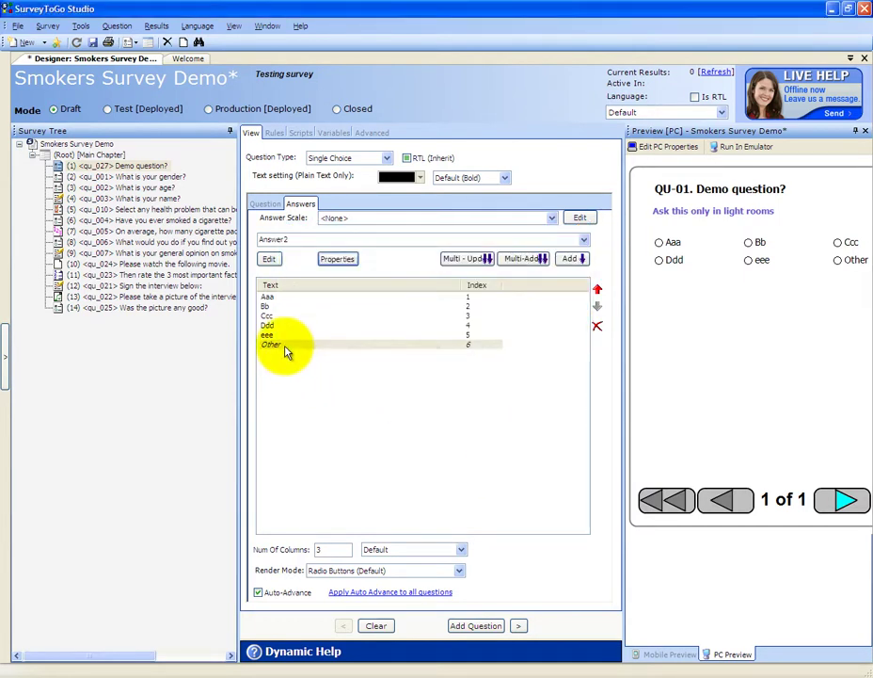